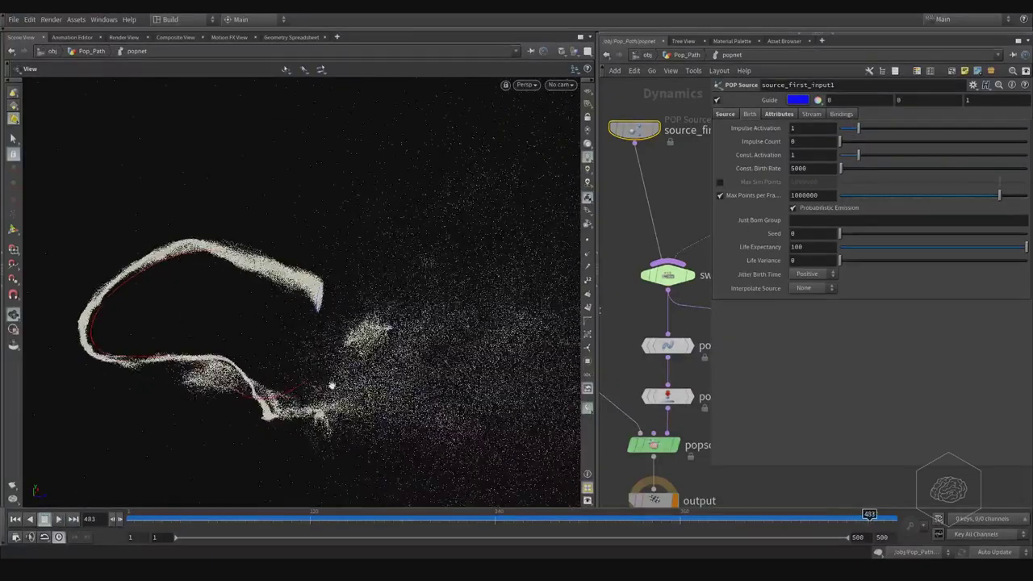
Rewind the simulation to frame 1, then widen the network editor and go up to the Pop_Path geometry network
drag(181, 517, 113, 507)
middle_drag(664, 318, 632, 320)
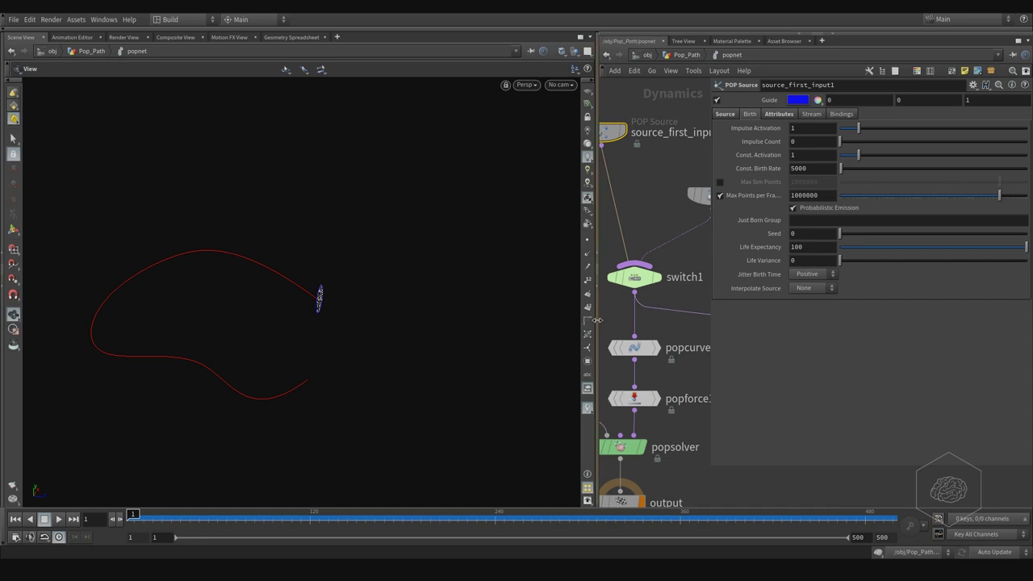
drag(597, 323, 469, 326)
middle_drag(669, 264, 595, 209)
middle_drag(646, 242, 658, 225)
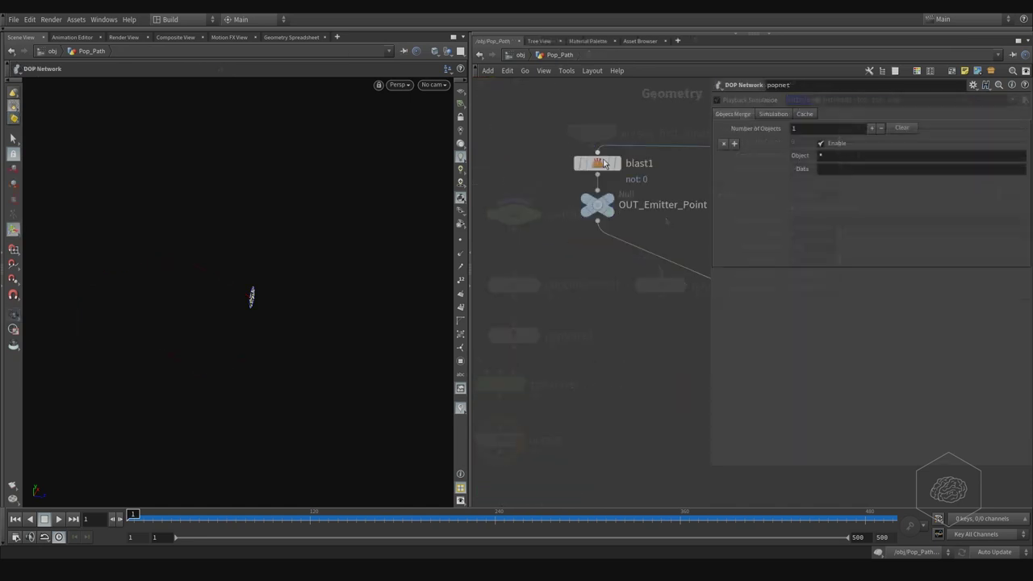
Examine the emitter branch by displaying curve1, blast1 and OUT_Emitter_Point in turn
middle_drag(650, 96, 656, 183)
click(599, 197)
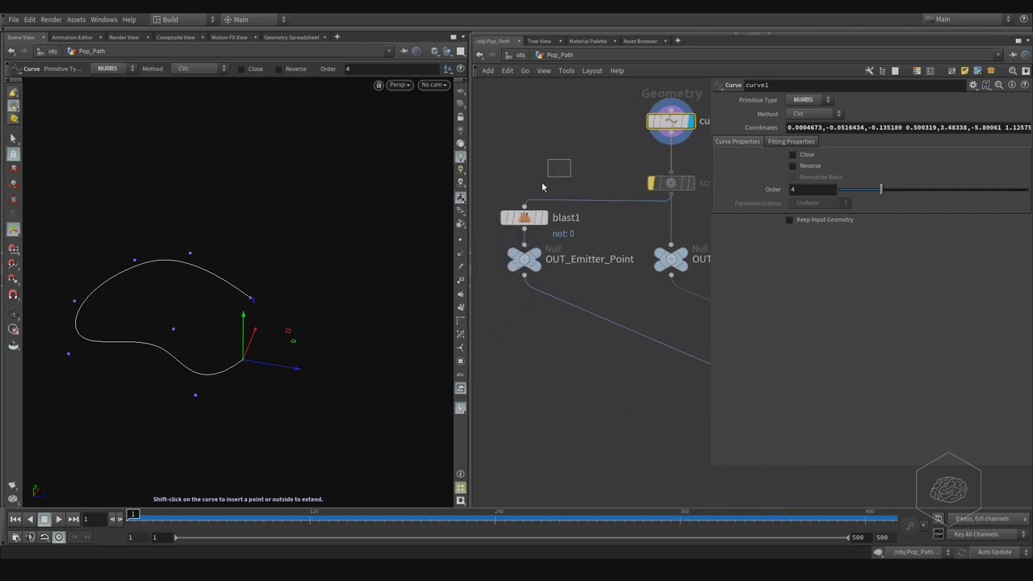
click(524, 217)
click(544, 217)
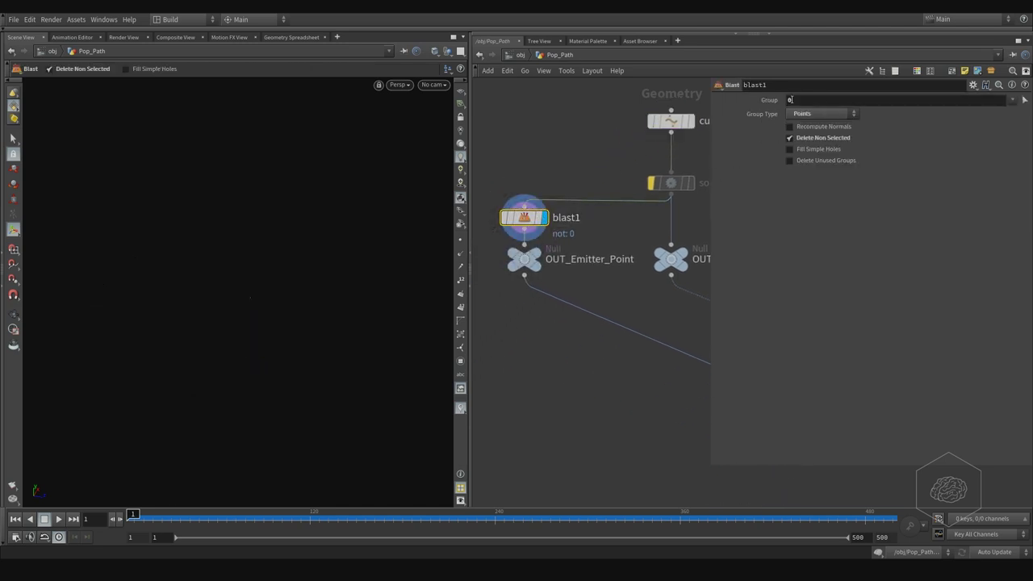
click(525, 259)
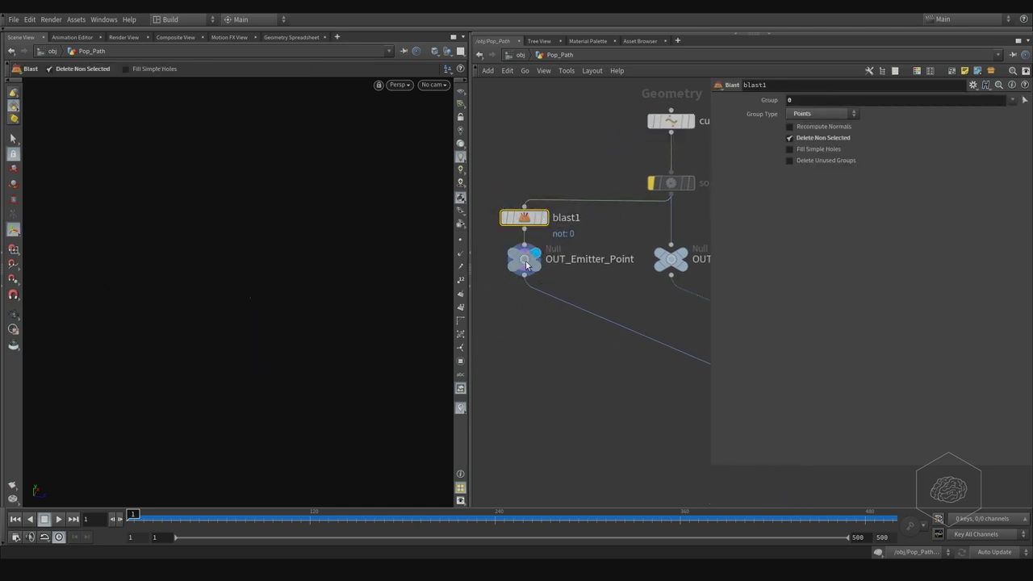
click(543, 259)
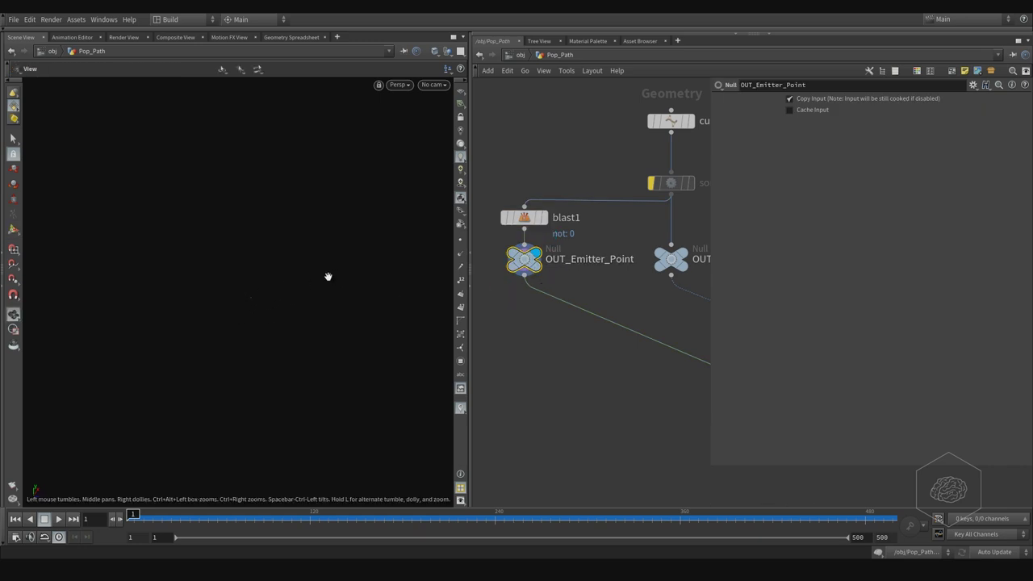
Show point numbers in the viewport and frame the single emitter point
click(460, 280)
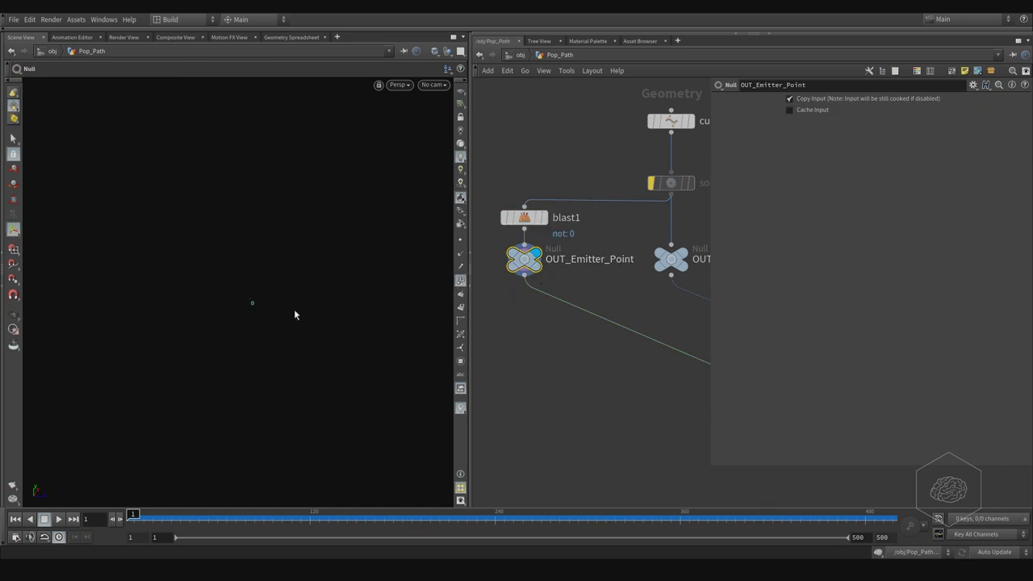
key(space+g)
alt+drag(235, 298, 286, 296)
key(Return)
scroll(549, 154, down, 5)
Display circle1 with curve1 templated and examine the point numbering of the circle
drag(578, 121, 526, 168)
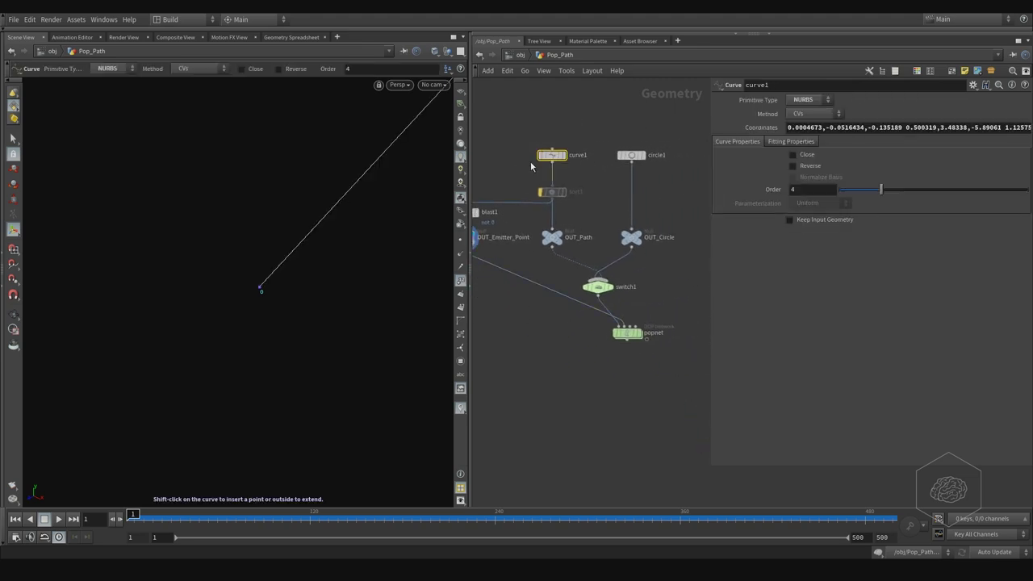
drag(670, 142, 613, 171)
click(643, 156)
alt+drag(377, 216, 343, 214)
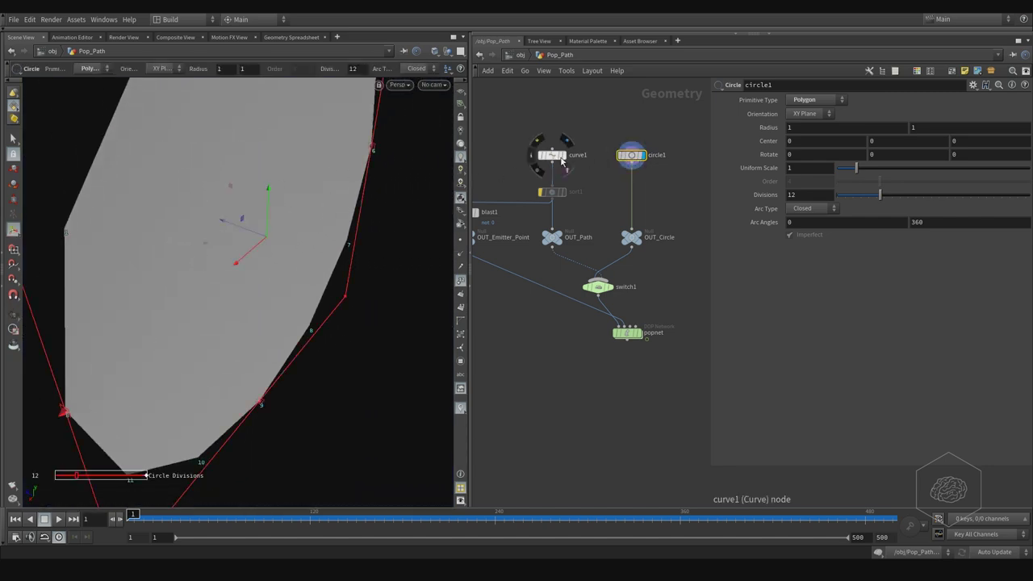
click(562, 159)
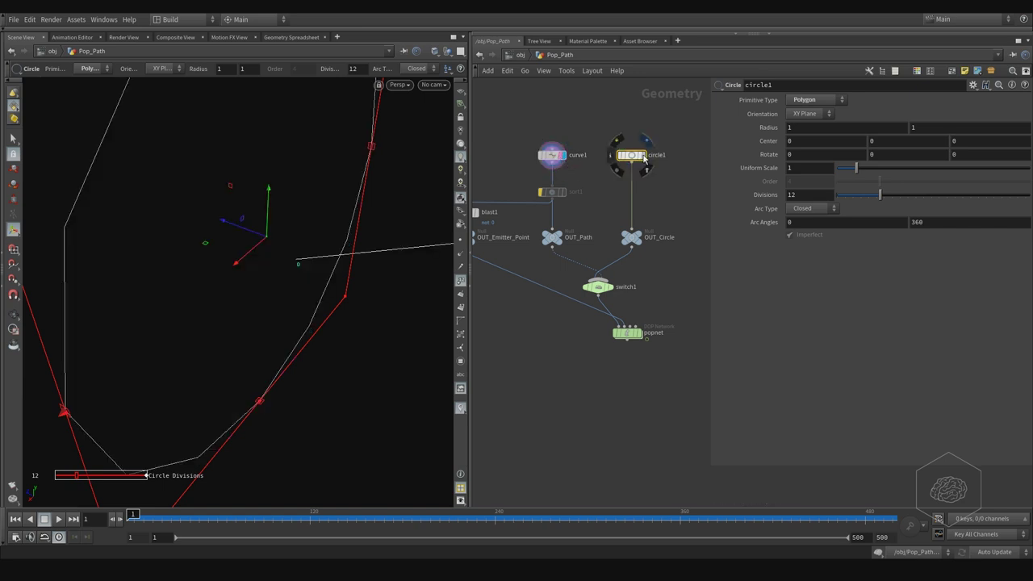
click(644, 159)
alt+middle_drag(376, 208, 289, 231)
alt+right_drag(288, 230, 234, 279)
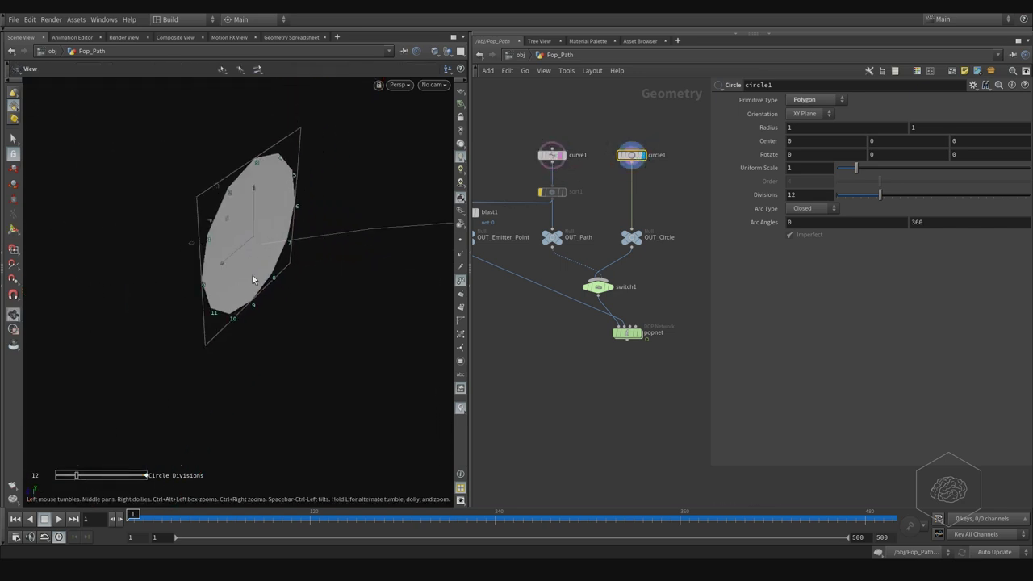
key(Return)
Display curve1 instead of the circle and examine its starting point
middle_drag(565, 144, 678, 150)
click(673, 165)
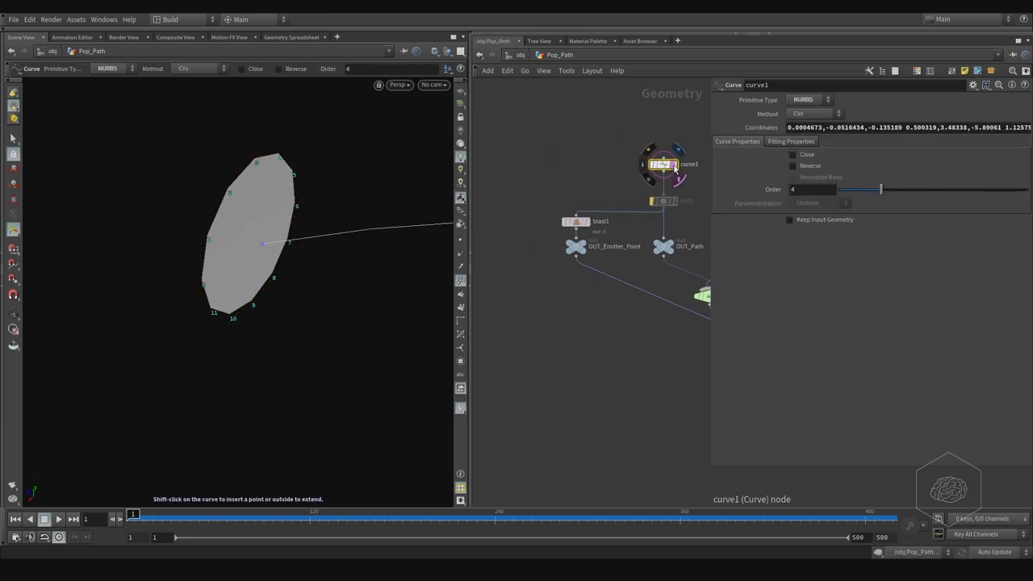
click(675, 166)
key(Escape)
key(Return)
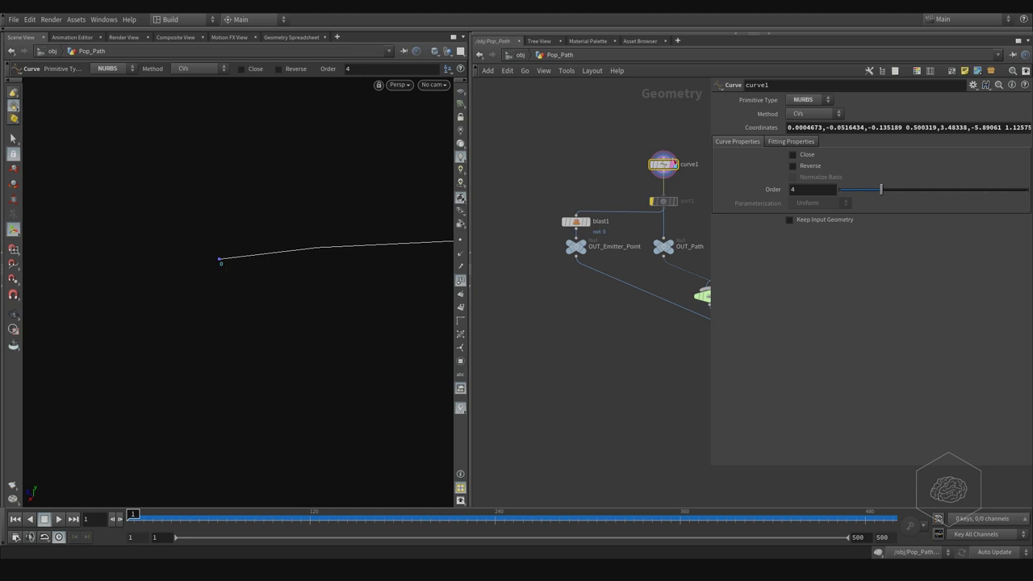
middle_drag(625, 150, 502, 163)
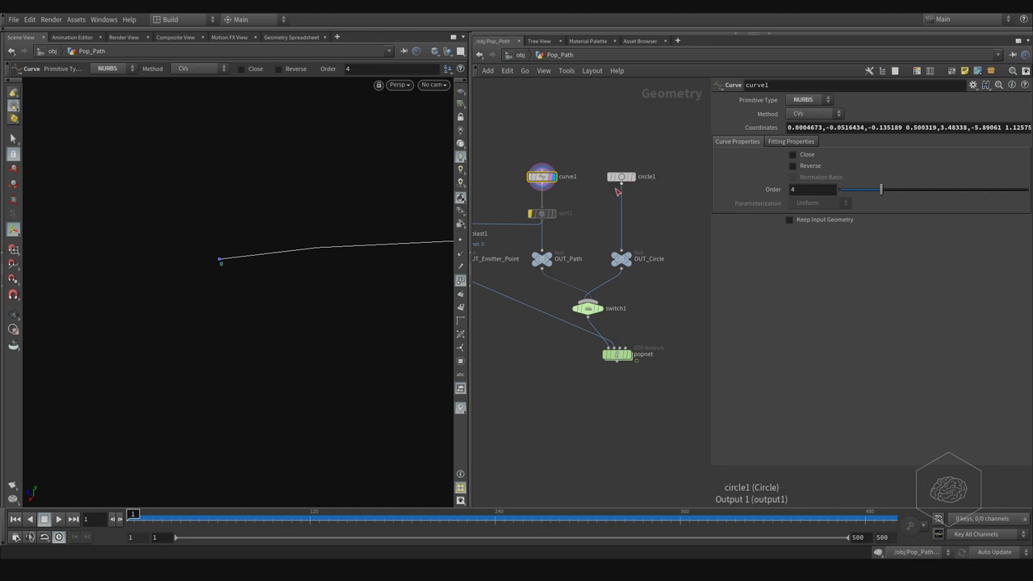
middle_drag(621, 202, 679, 192)
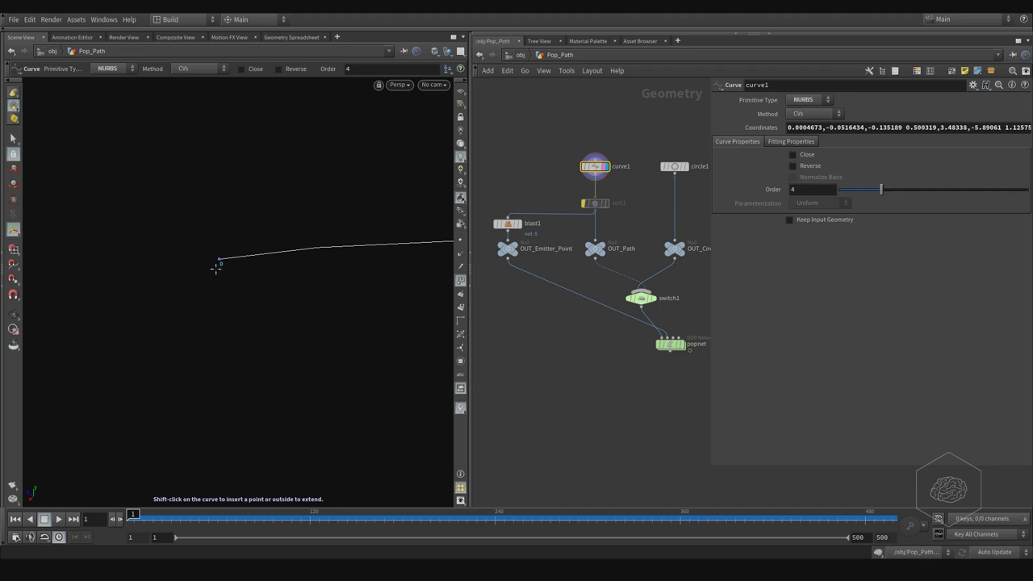
Review the blast1 and OUT_Emitter_Point nodes that isolate point 0 of the curve
click(507, 225)
middle_drag(533, 195, 552, 197)
drag(654, 127, 511, 258)
click(612, 168)
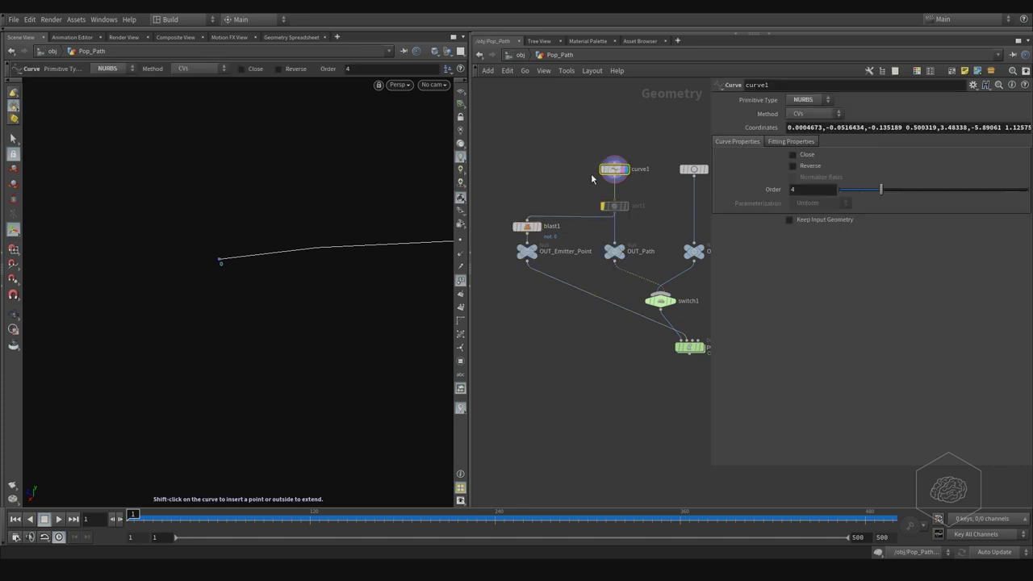
click(528, 226)
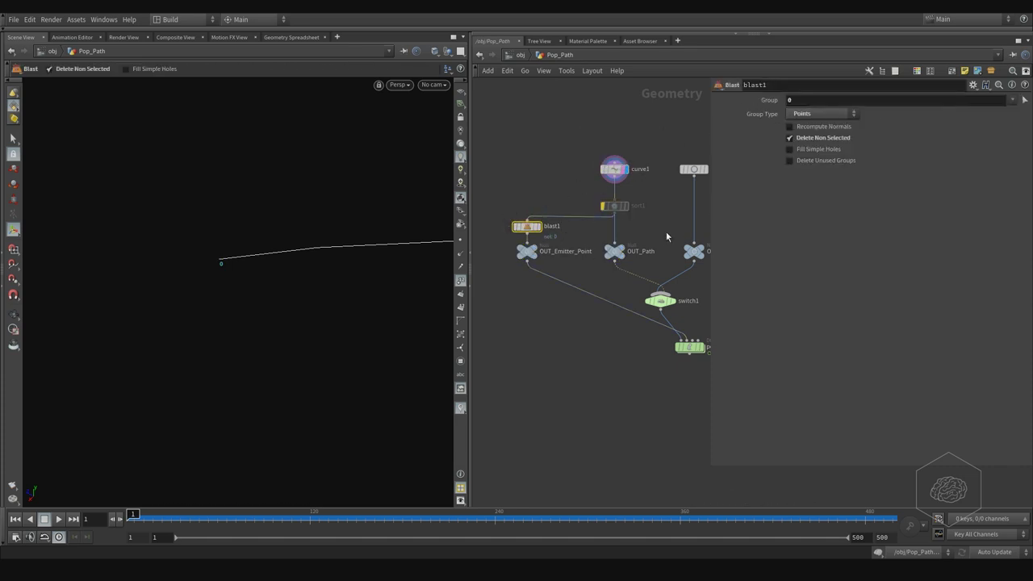
click(614, 251)
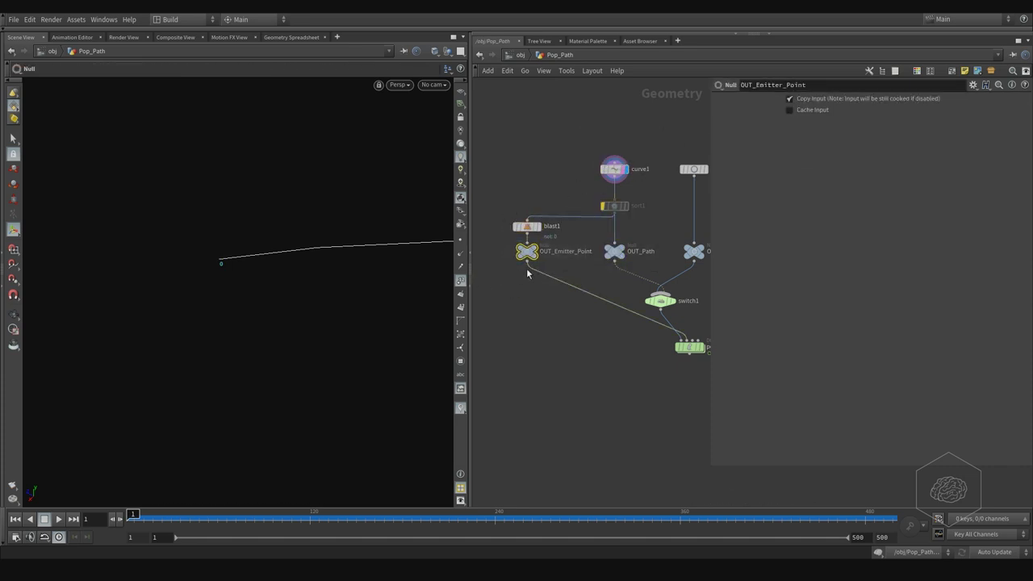
Enable the bypassed sort1 node with its Reverse point sort and display its result
drag(587, 195, 660, 214)
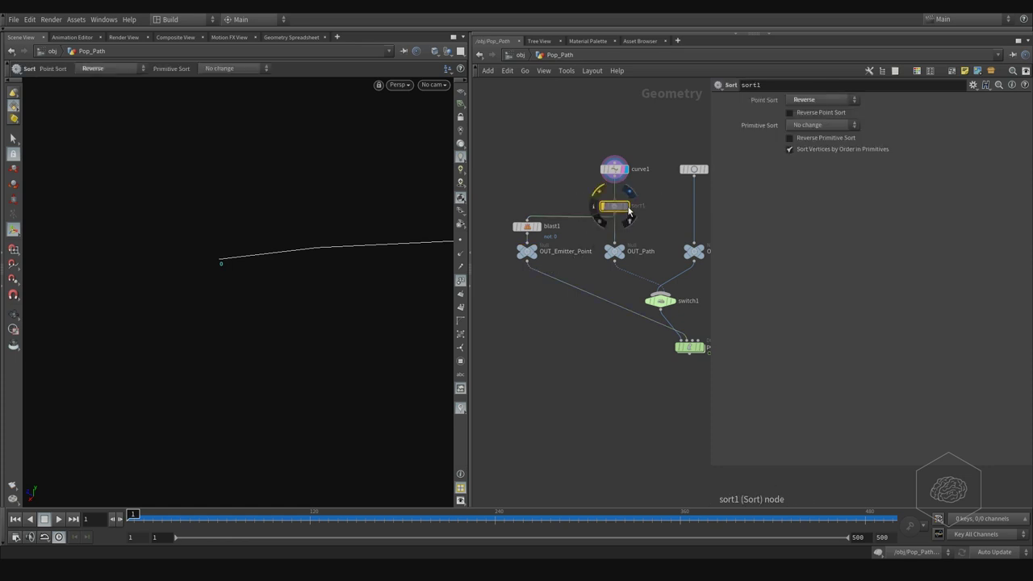
click(602, 202)
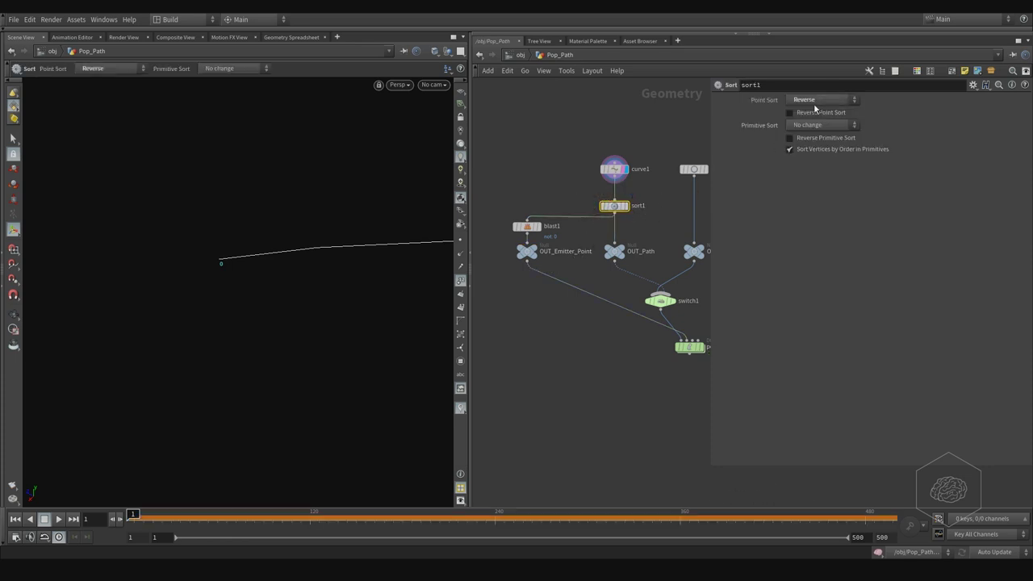
click(631, 207)
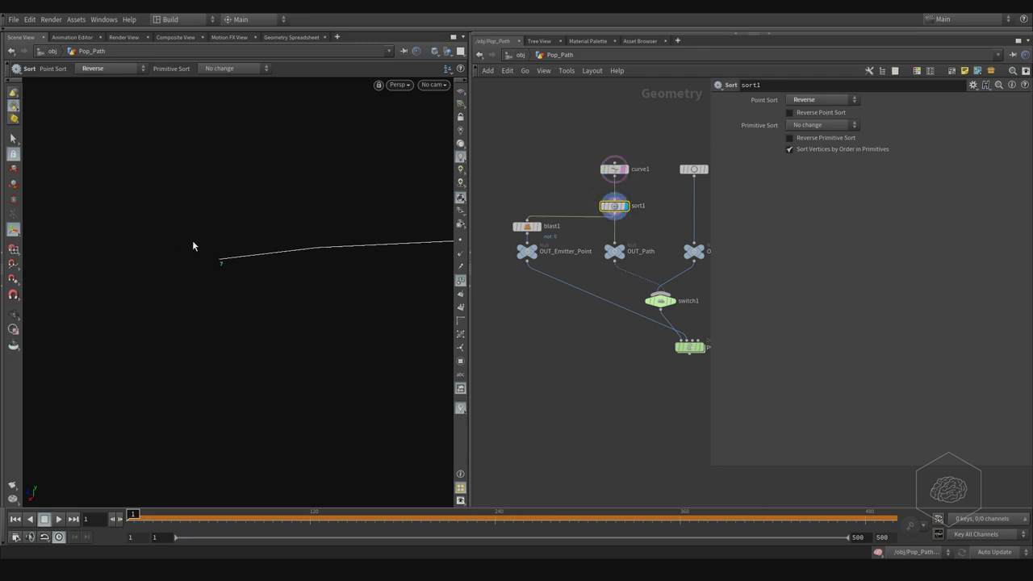
Display blast1 and examine which end of the curve holds the emitter point
click(537, 226)
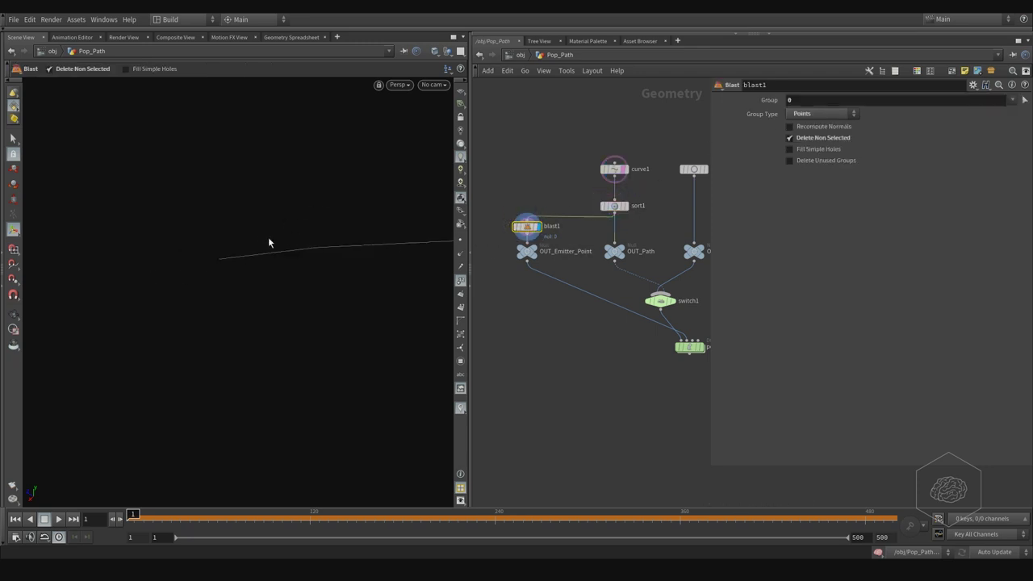
key(Escape)
drag(309, 194, 296, 227)
key(Return)
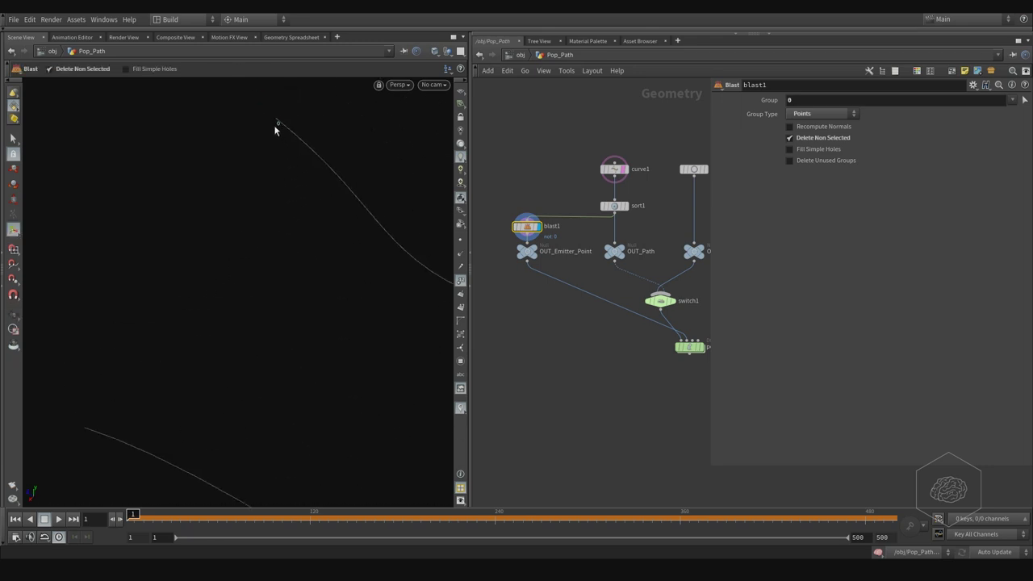
drag(304, 192, 256, 152)
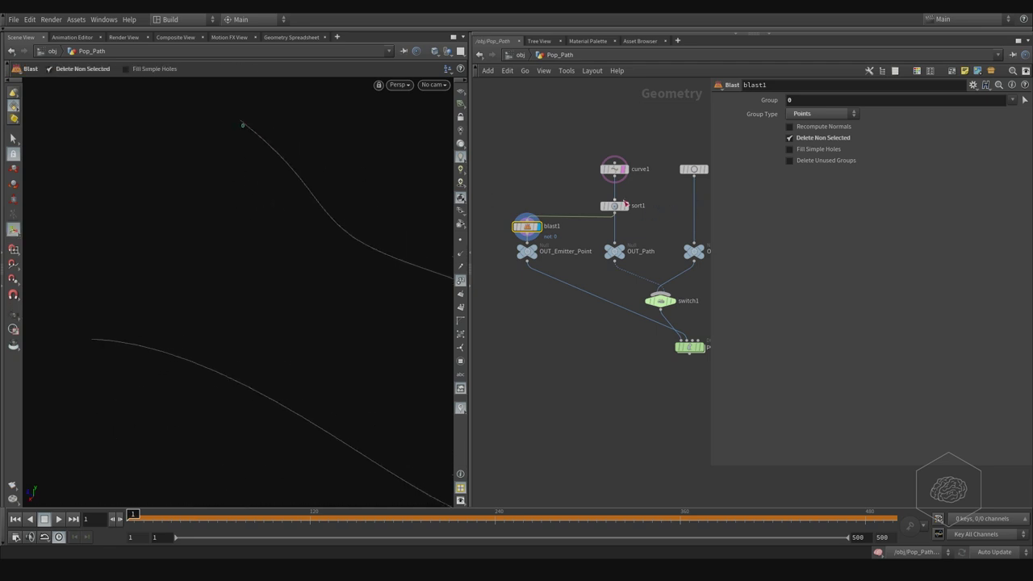
Bypass the sort1 node again
click(627, 208)
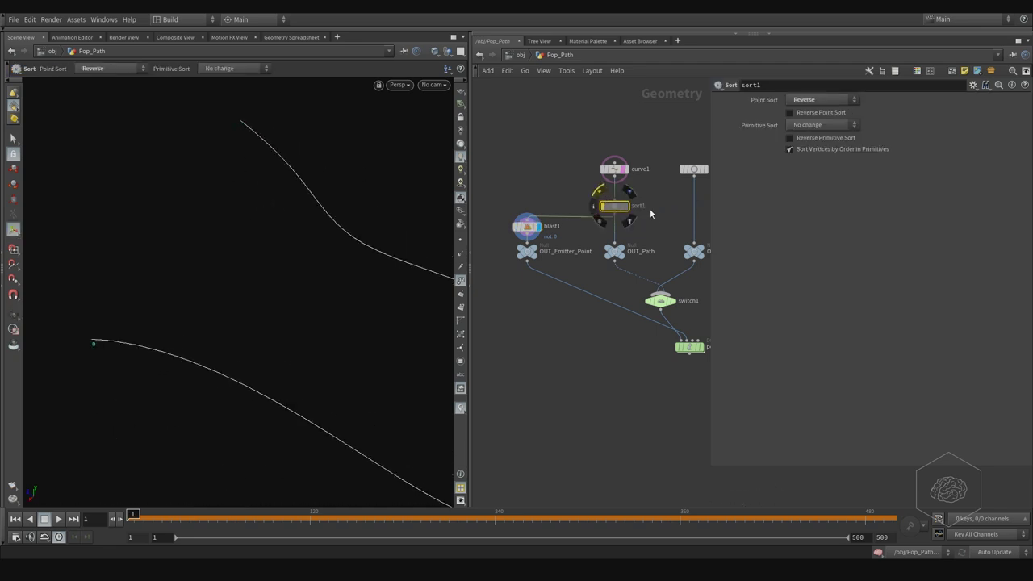
key(h)
Duplicate the popnet node and place the copy beside it to separate the path and circle simulations
click(611, 355)
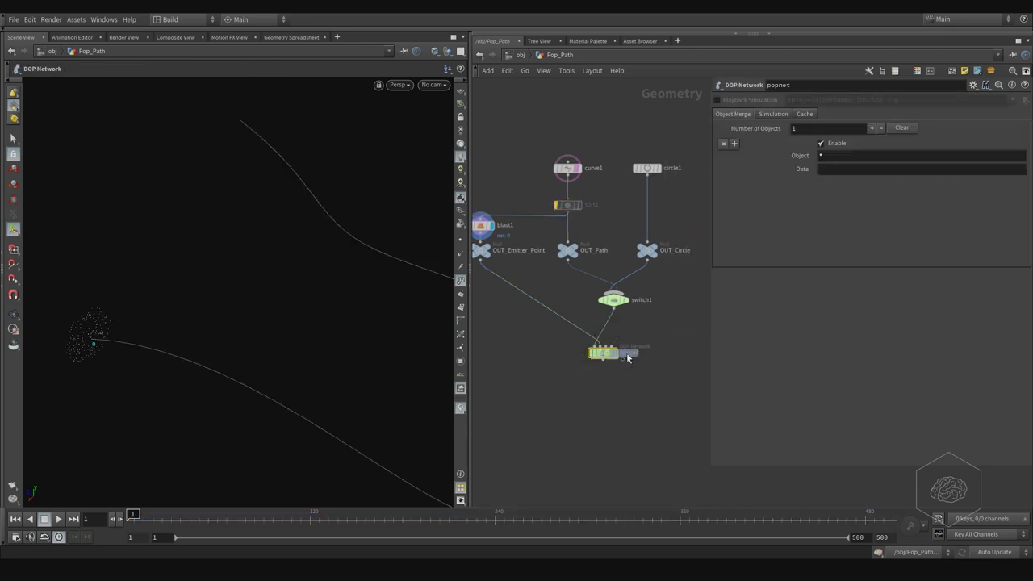
drag(613, 357, 694, 363)
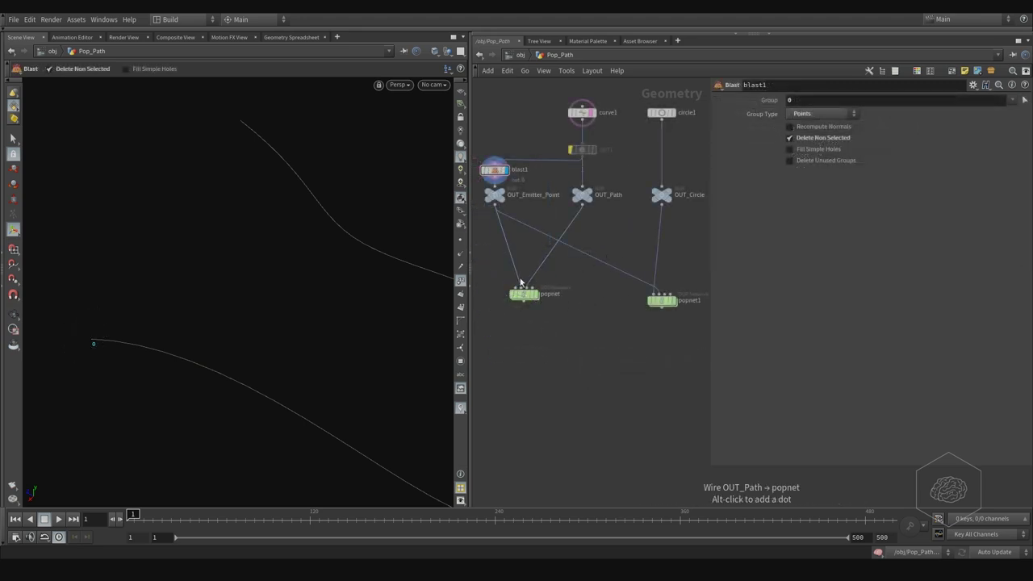
Replace popnet's input wires so OUT_Emitter_Point feeds its first input and OUT_Path its second
click(509, 261)
key(Delete)
click(539, 269)
key(Delete)
click(581, 205)
click(521, 288)
click(498, 206)
click(517, 289)
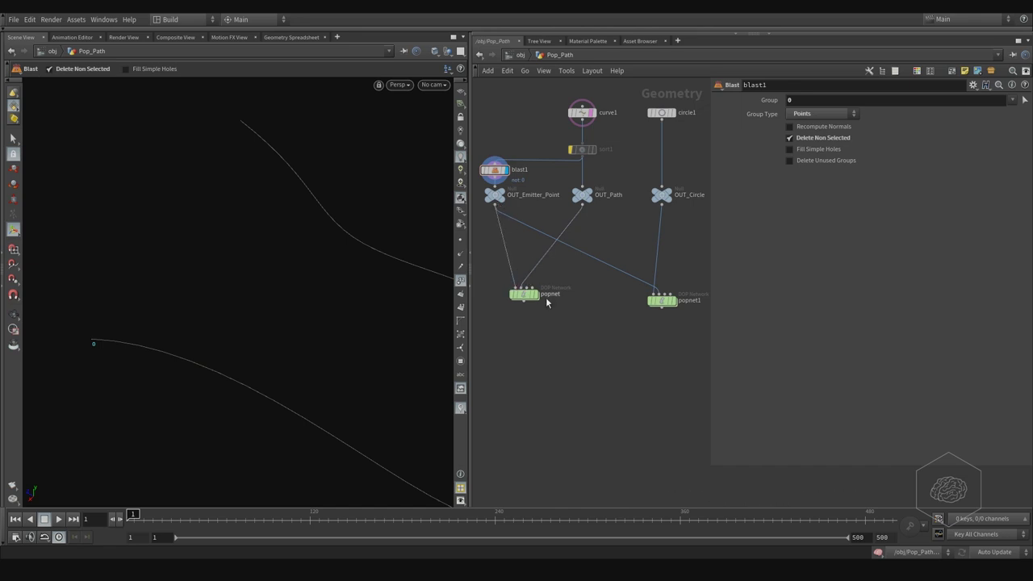
Rename the popnet node fed by OUT_Path as popnet_point
mouse_move(568, 315)
middle_down()
mouse_move(614, 315)
mouse_move(556, 321)
middle_up()
click(537, 291)
double_click(668, 311)
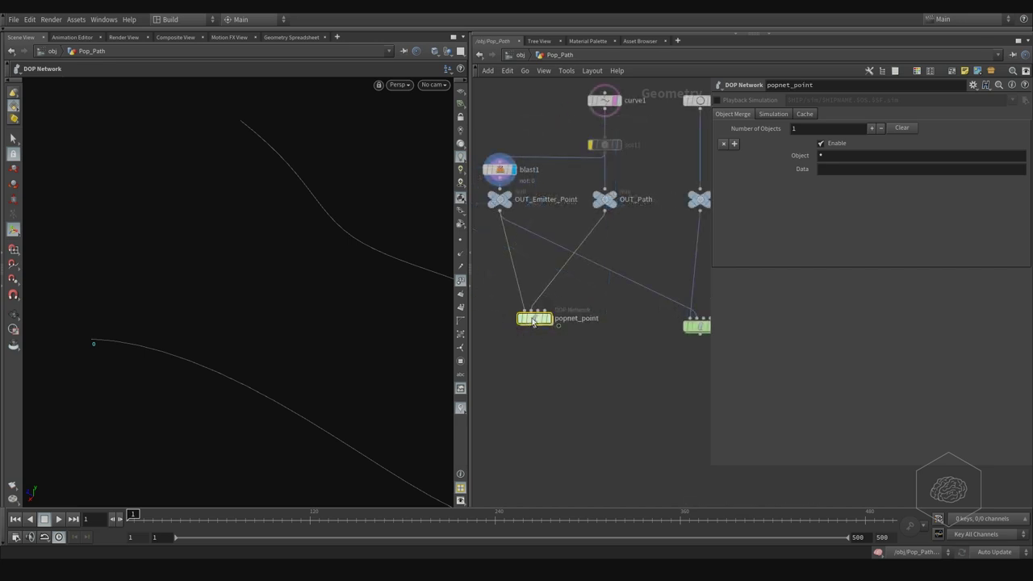
Open the popnet_point network and hide the point numbers in the viewport
double_click(539, 323)
middle_drag(638, 293, 652, 214)
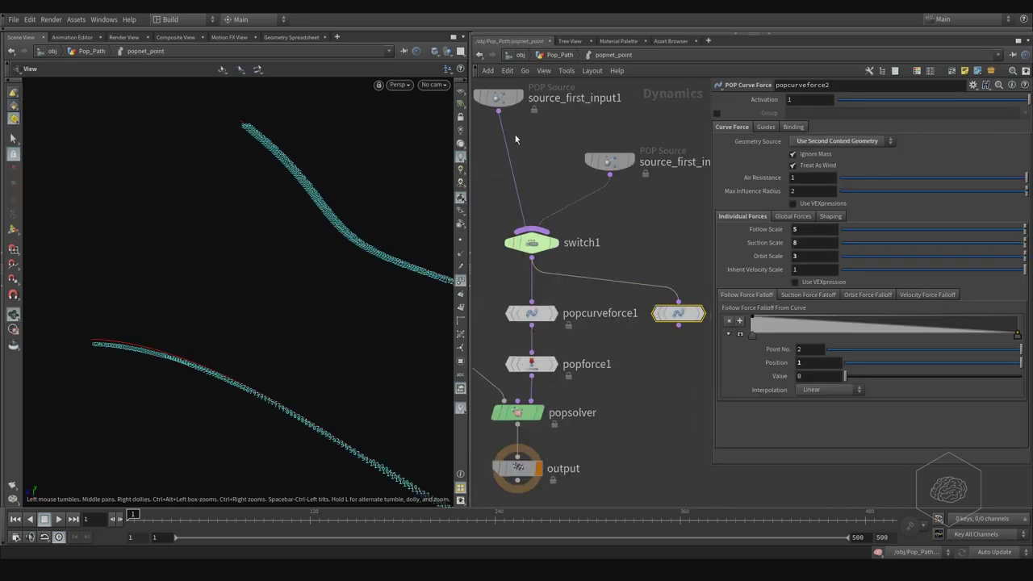
click(462, 283)
middle_drag(584, 253, 613, 228)
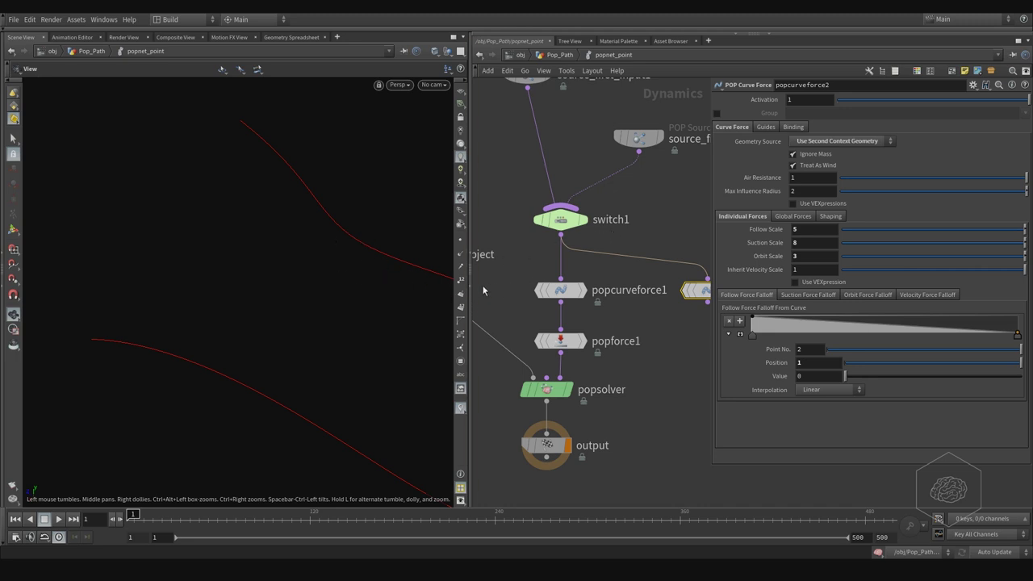
Delete popcurveforce1 and insert popcurveforce2 in its place between switch1 and popforce1
click(564, 289)
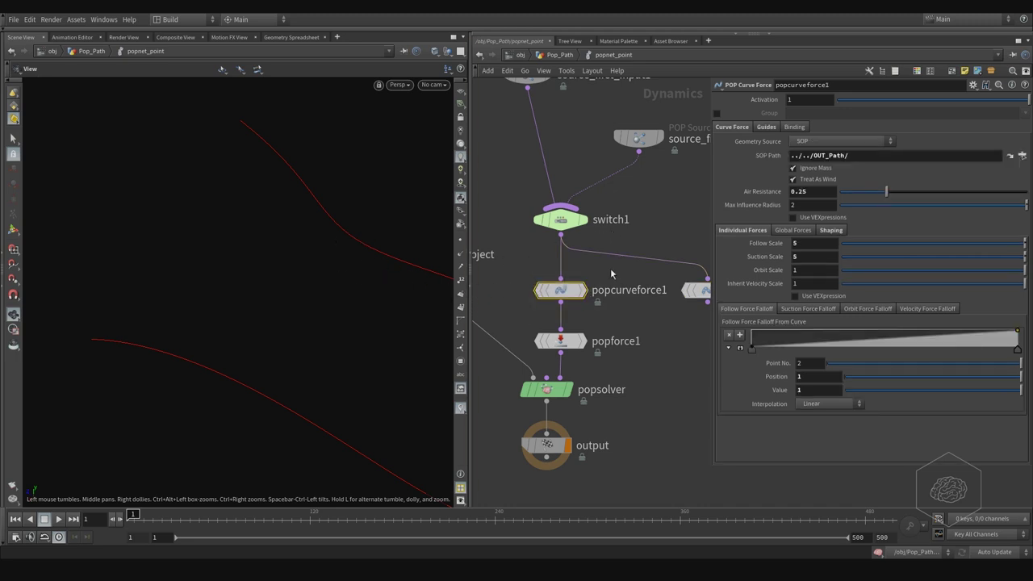
key(Delete)
drag(696, 290, 569, 290)
click(571, 295)
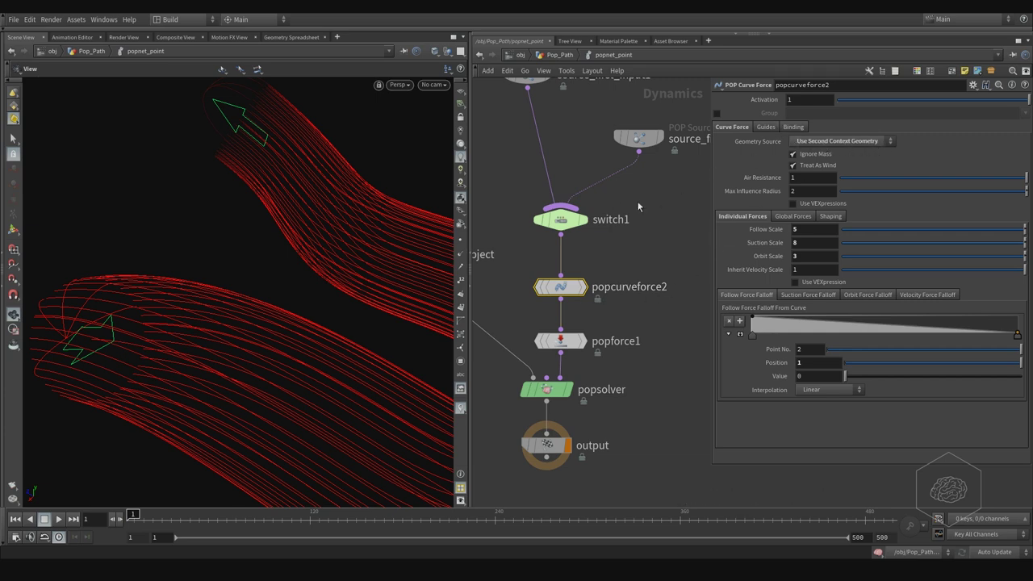
Delete switch1 and wire source_first_input directly into popcurveforce2, placing the source above it
middle_drag(621, 200, 639, 209)
click(597, 228)
key(Delete)
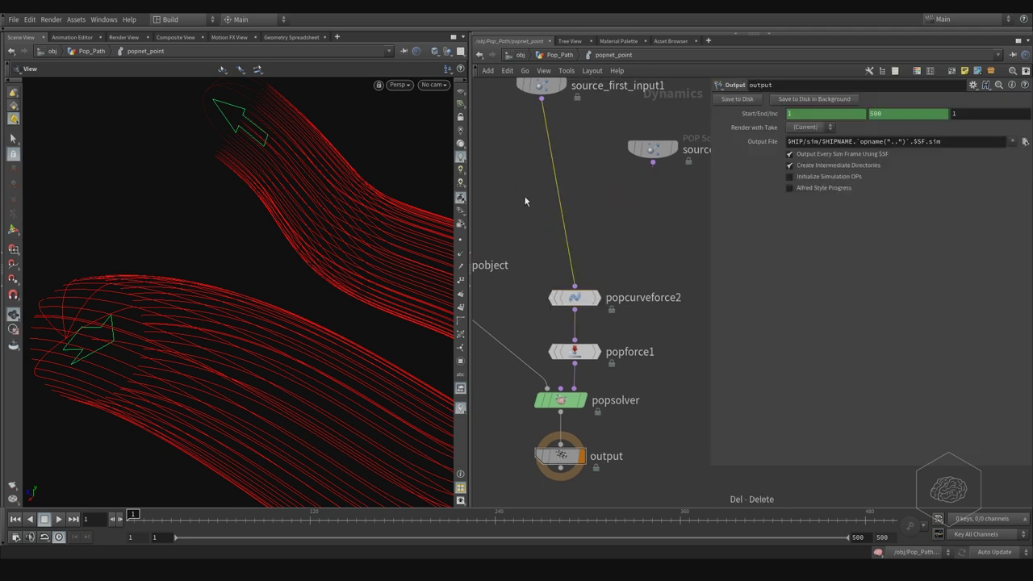
click(652, 162)
click(574, 285)
drag(653, 154, 576, 188)
Delete the unused source_first_input1 node and set source_first_input's geometry source to Use First Context Geometry
click(529, 83)
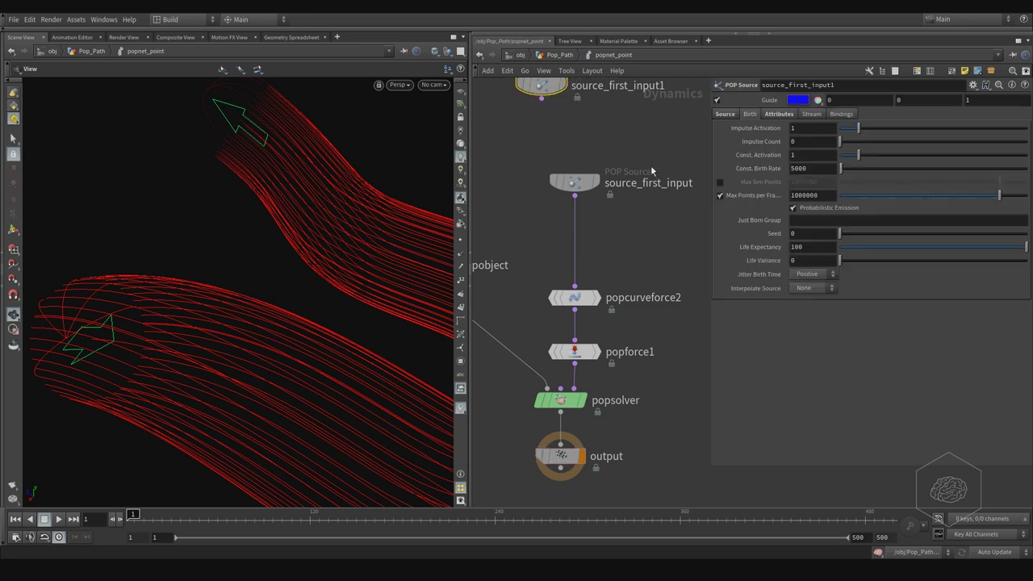
key(Delete)
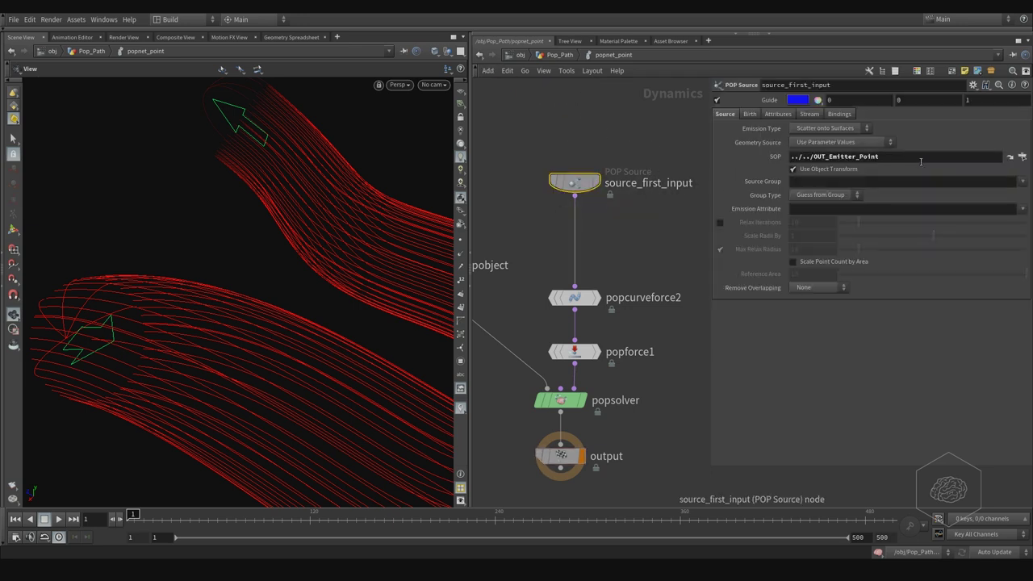
click(863, 157)
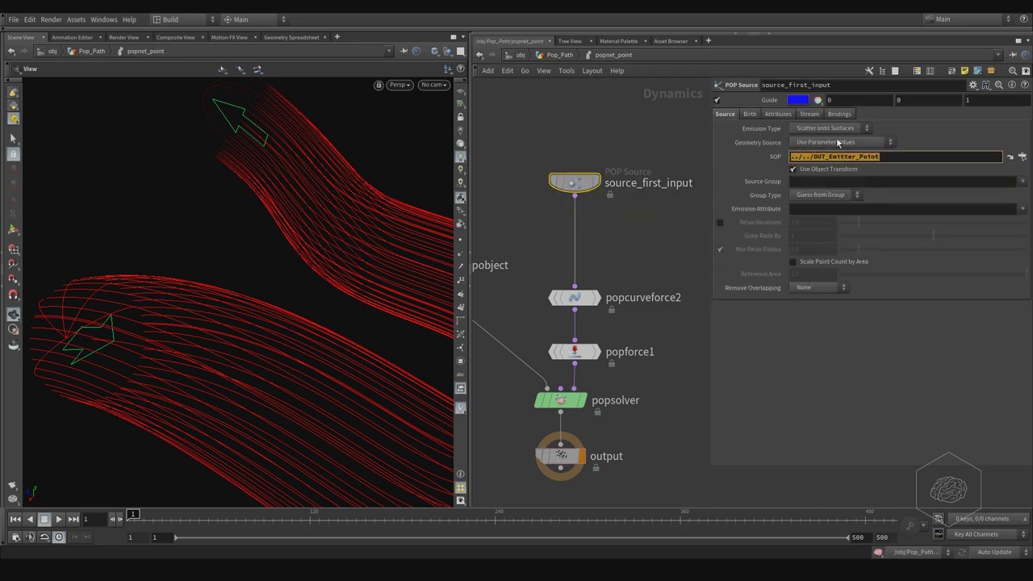
click(836, 142)
click(840, 176)
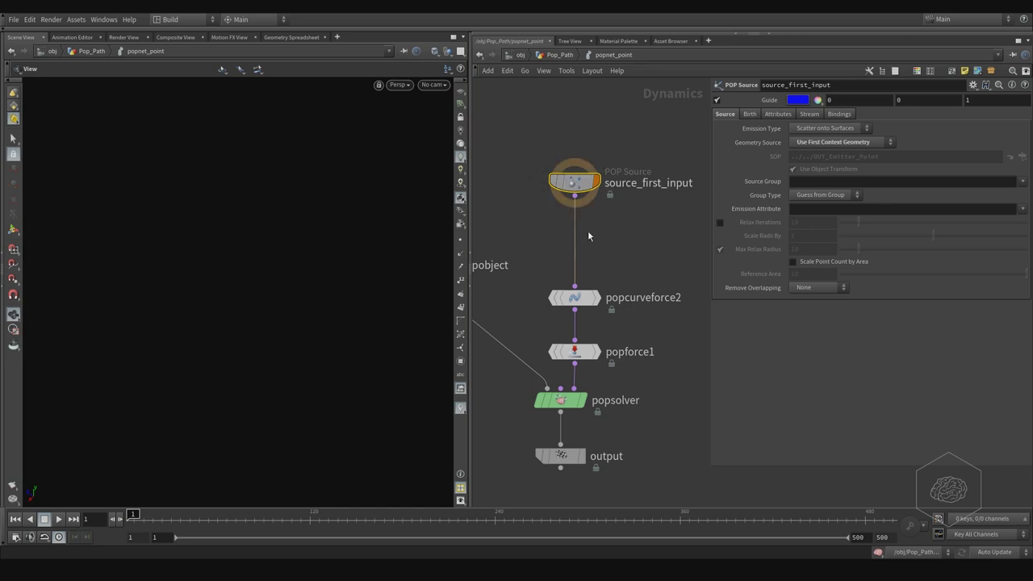
Check popnet_point's input in the Pop_Path network, and set source_first_input's emission type to Points
click(559, 55)
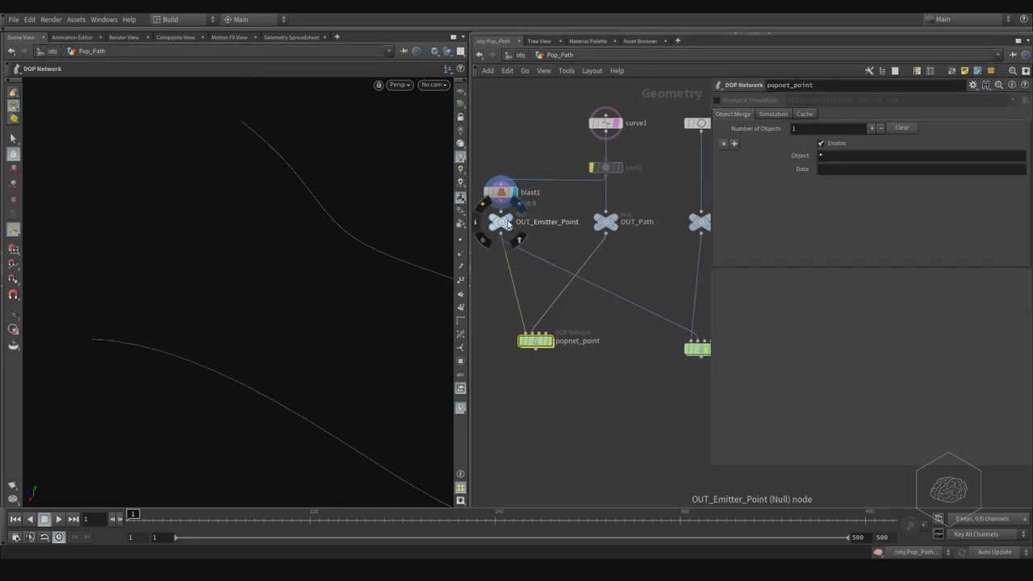
click(548, 341)
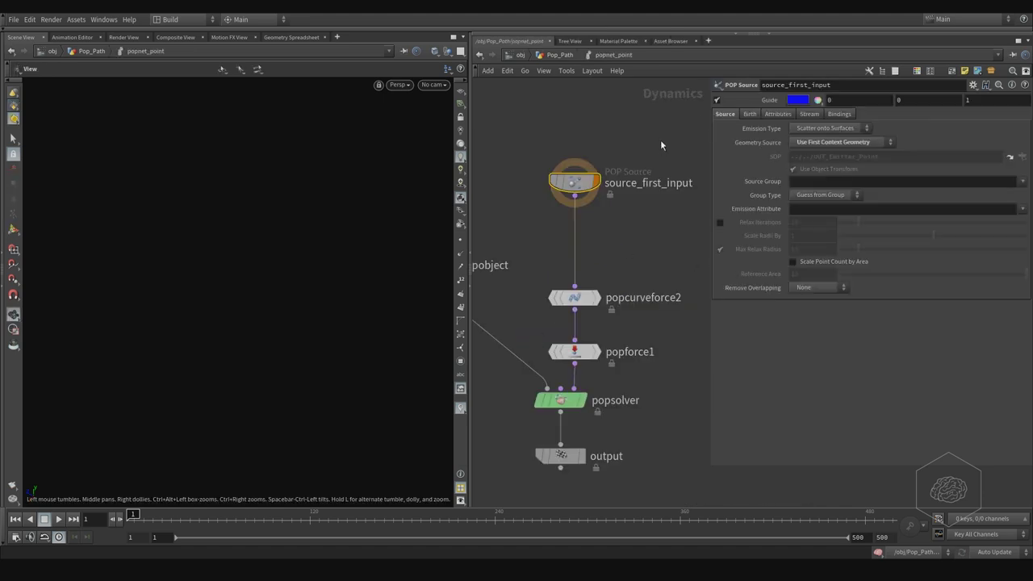
click(823, 127)
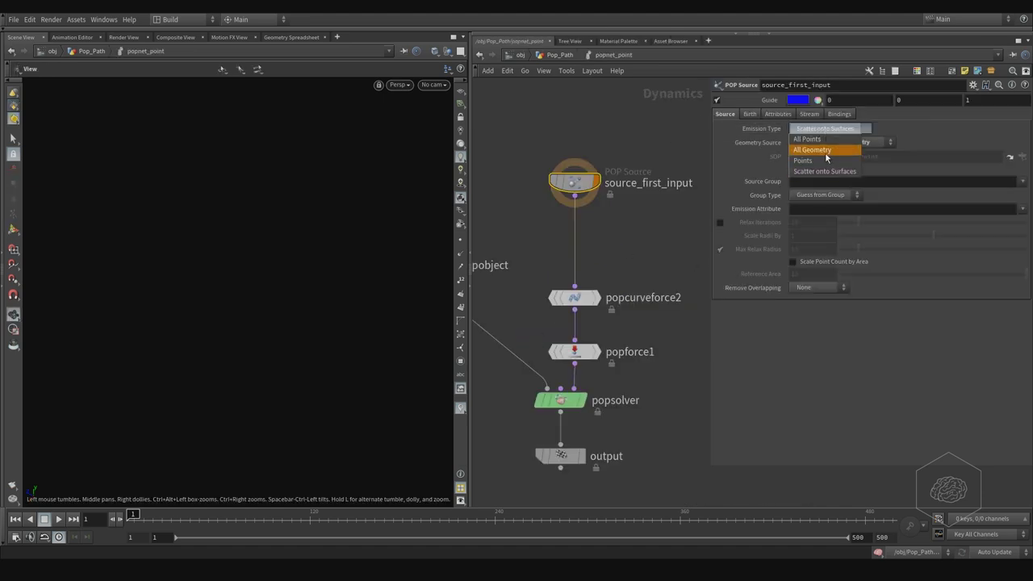
click(807, 161)
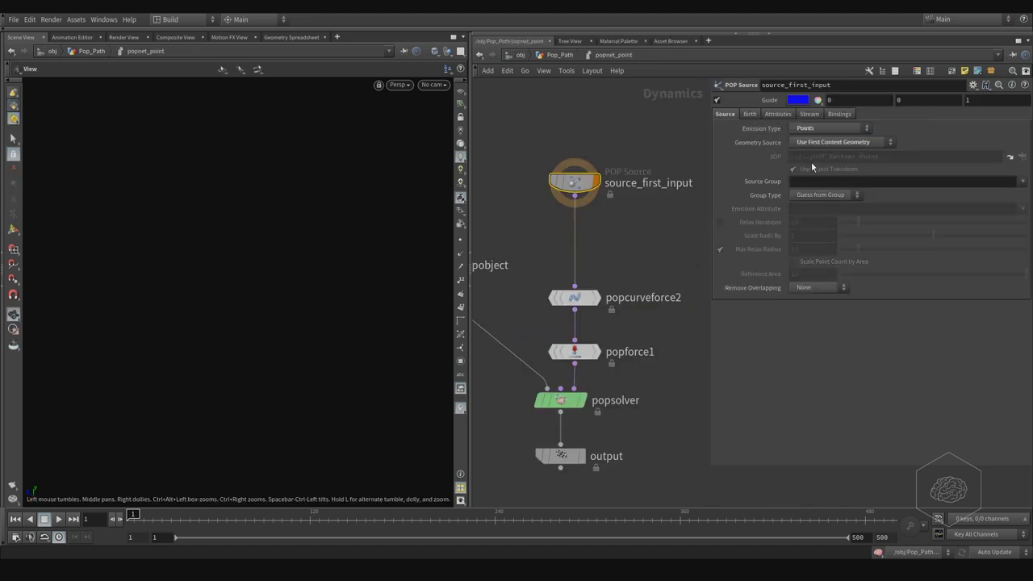
click(753, 113)
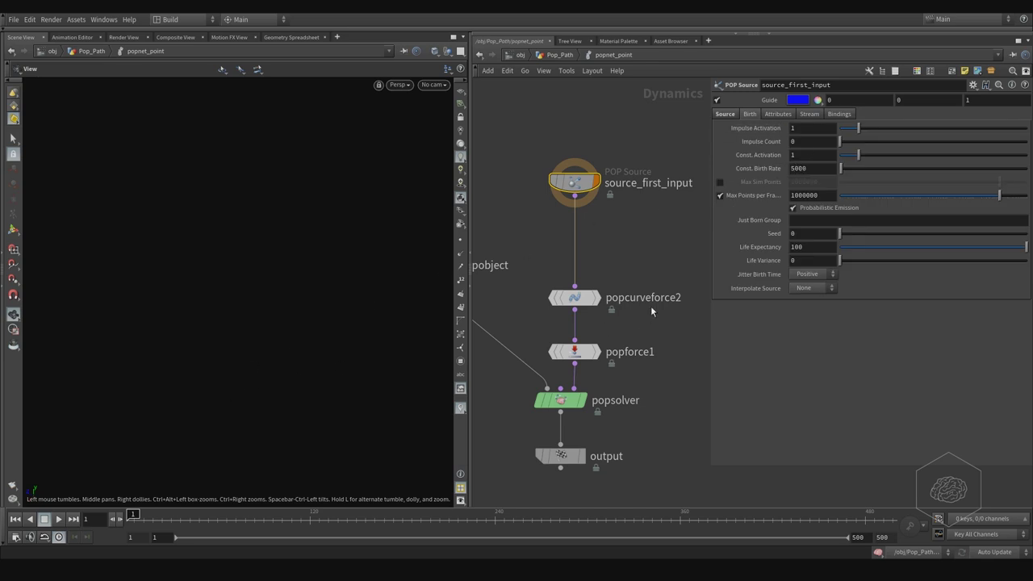
Bypass popcurveforce2 and popforce1, and play the simulation with the output node displayed
drag(672, 276, 559, 362)
click(549, 273)
middle_drag(655, 253, 649, 267)
drag(622, 143, 561, 205)
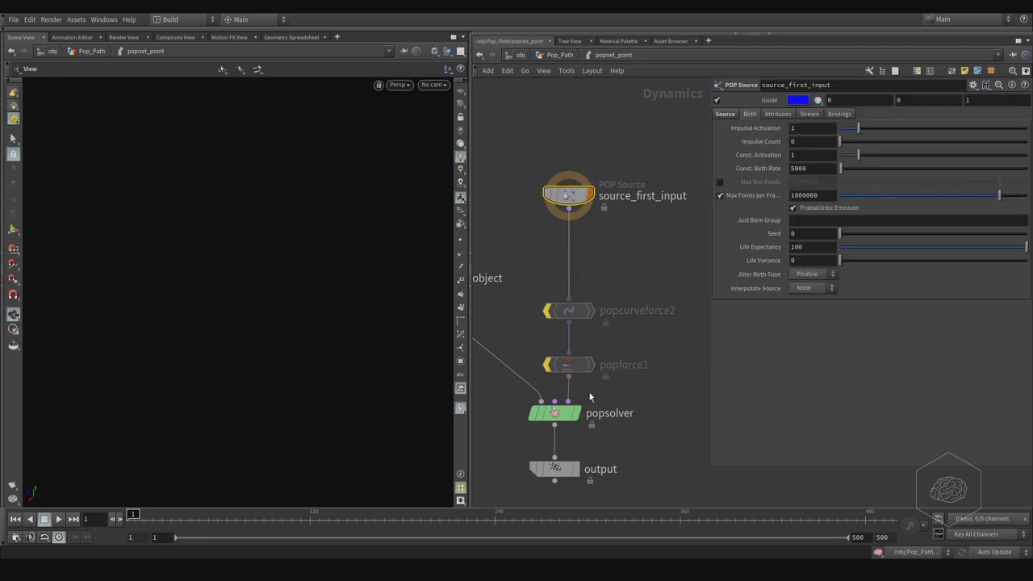
click(554, 468)
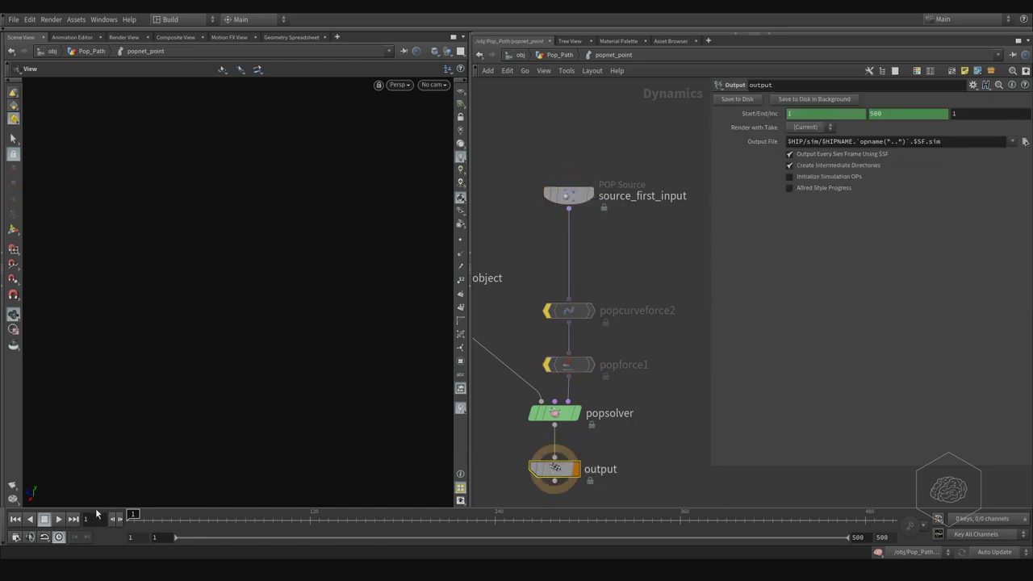
click(61, 520)
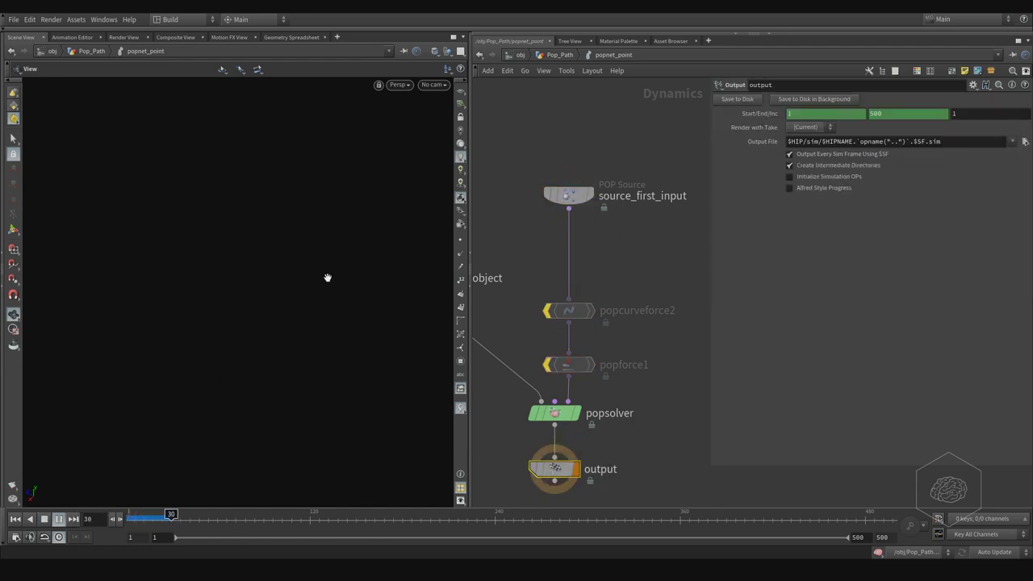
Reopen the popnet_point network and switch source_first_input's Initial Velocity to Set initial velocity
key(u)
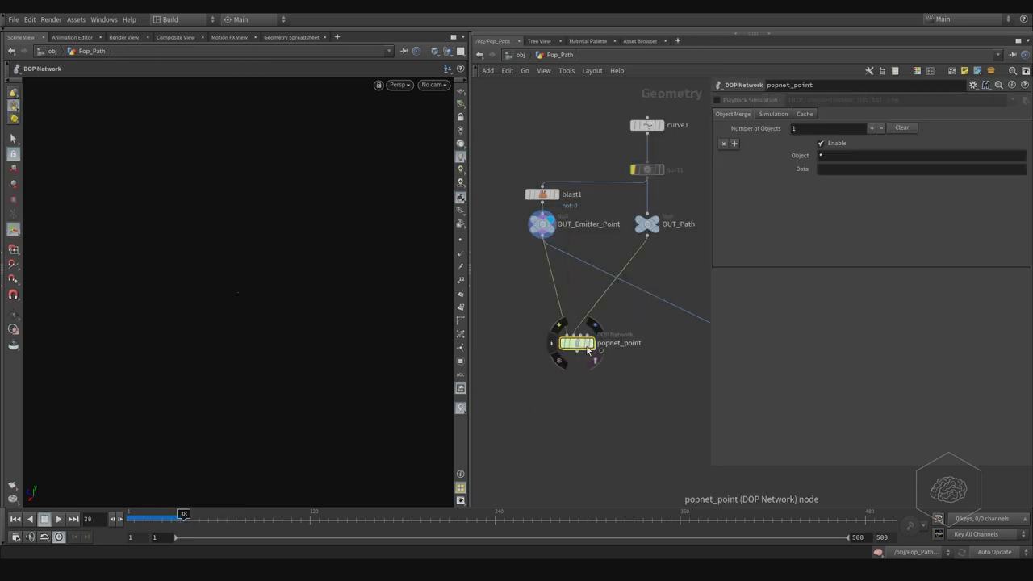
double_click(576, 347)
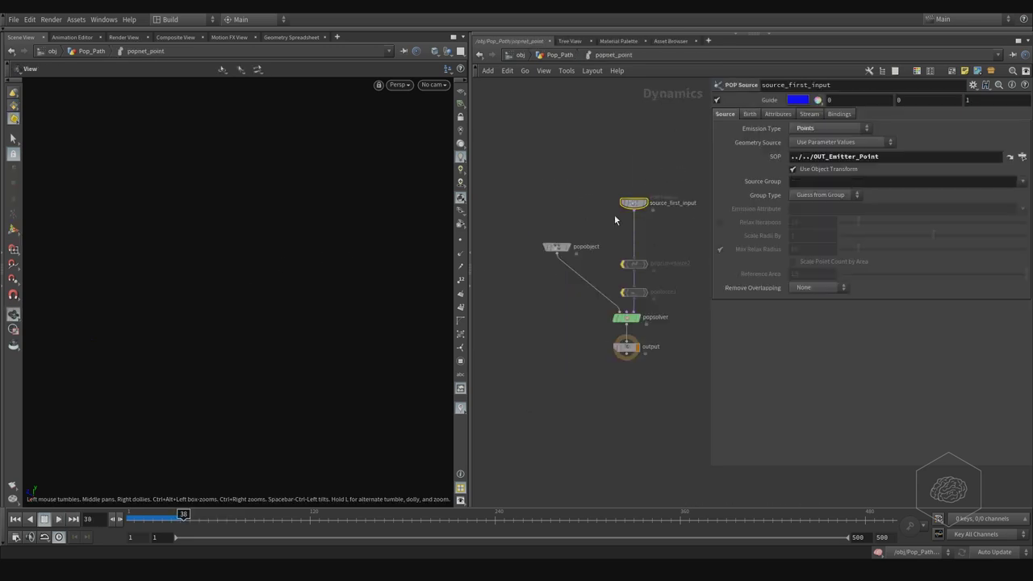
click(779, 115)
click(828, 158)
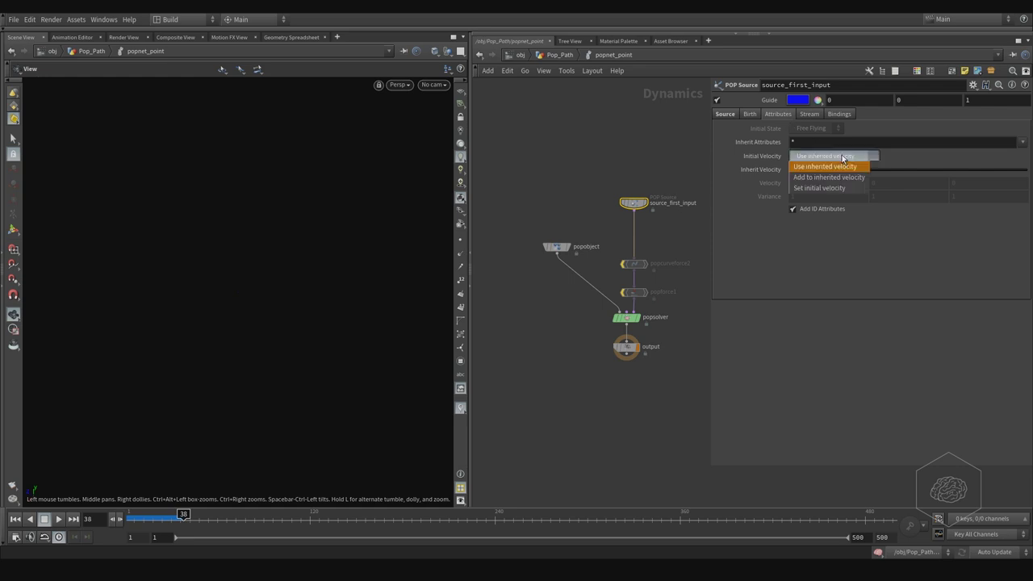
click(840, 188)
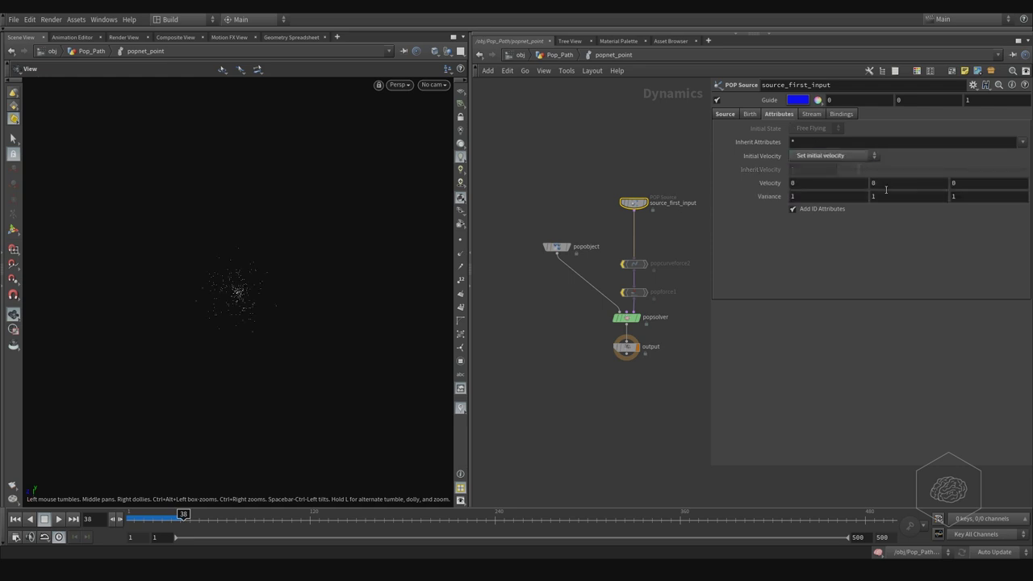
Set source_first_input's geometry source back to Use First Context Geometry
click(735, 115)
click(833, 142)
click(837, 174)
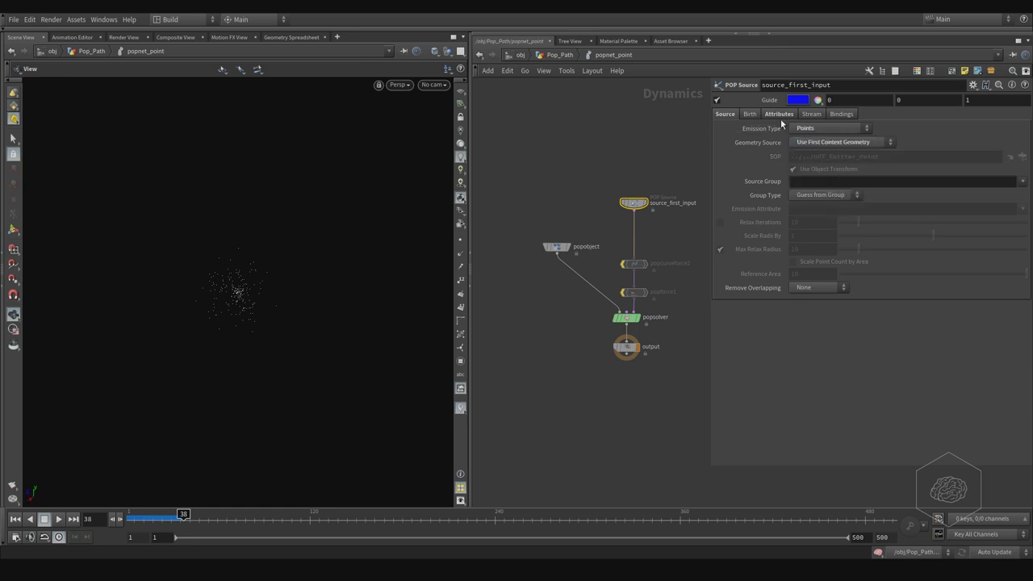
Play the simulation from the first frame to examine how the particles spread from the emitter point
click(778, 117)
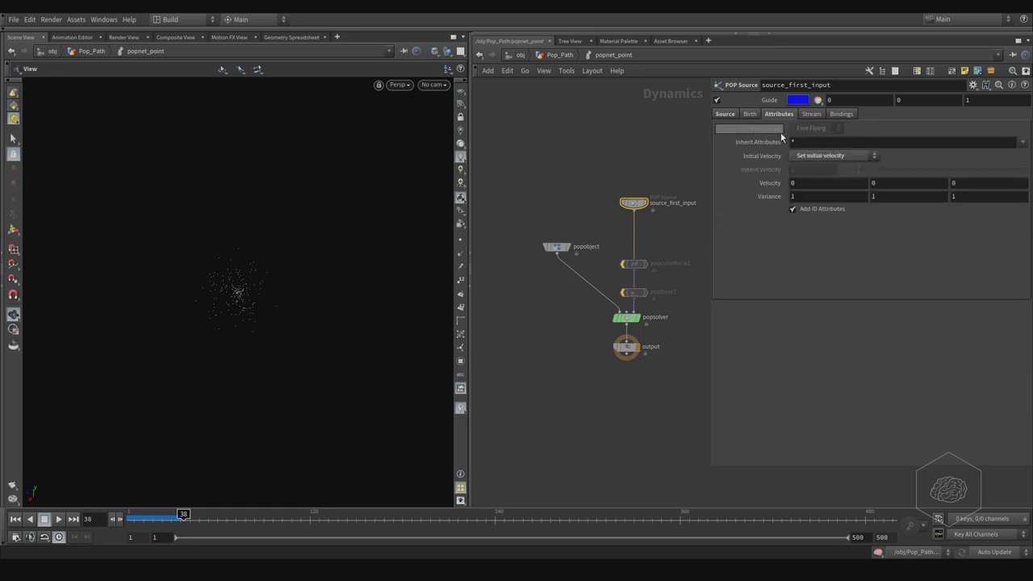
click(726, 116)
click(129, 520)
click(59, 520)
click(64, 518)
click(60, 519)
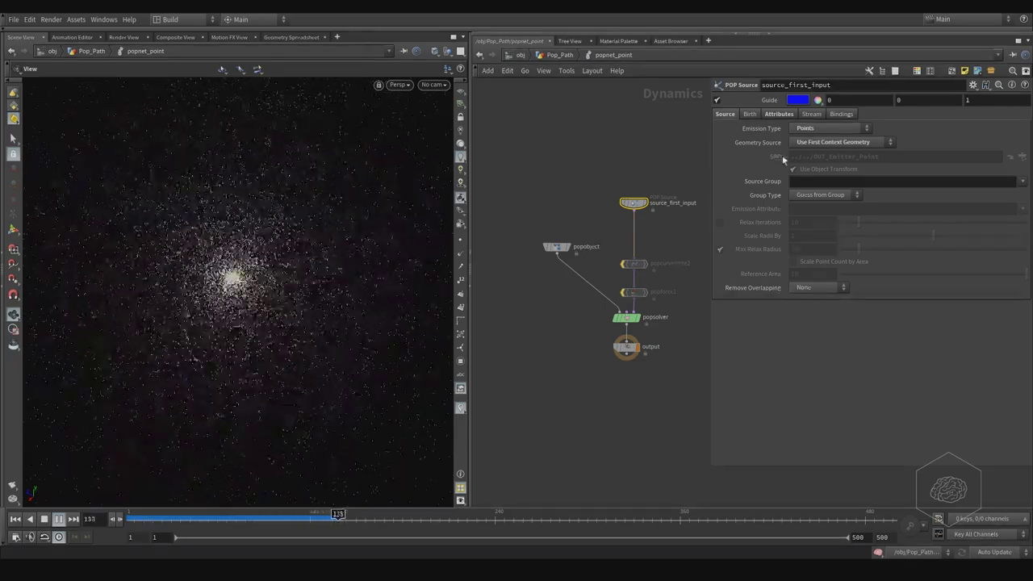
Set source_first_input's Y velocity to 2 and its X and Z velocity variance to 0
click(779, 114)
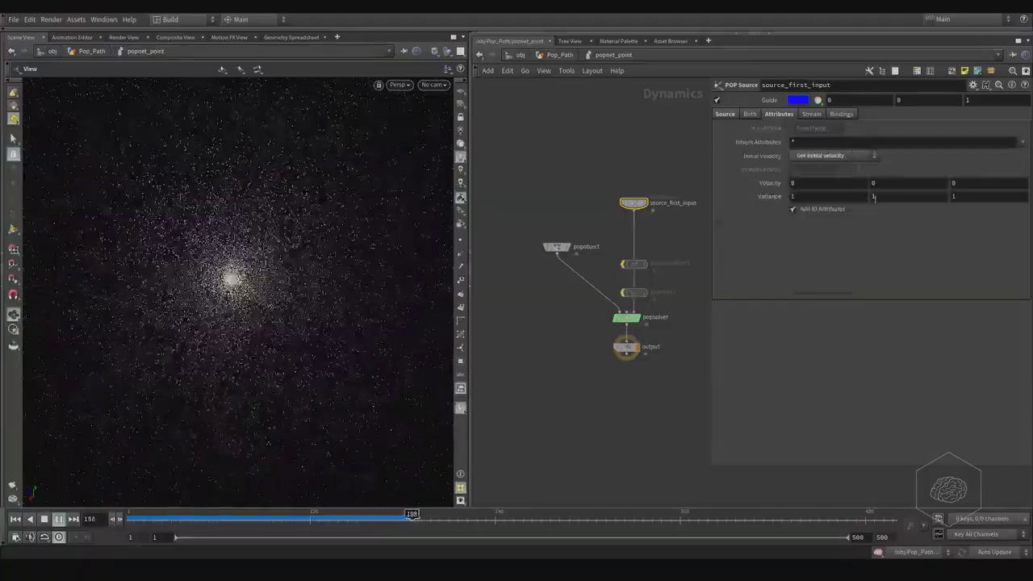
click(834, 196)
text(0)
double_click(961, 197)
text(0)
click(898, 196)
click(893, 182)
text(2)
key(Return)
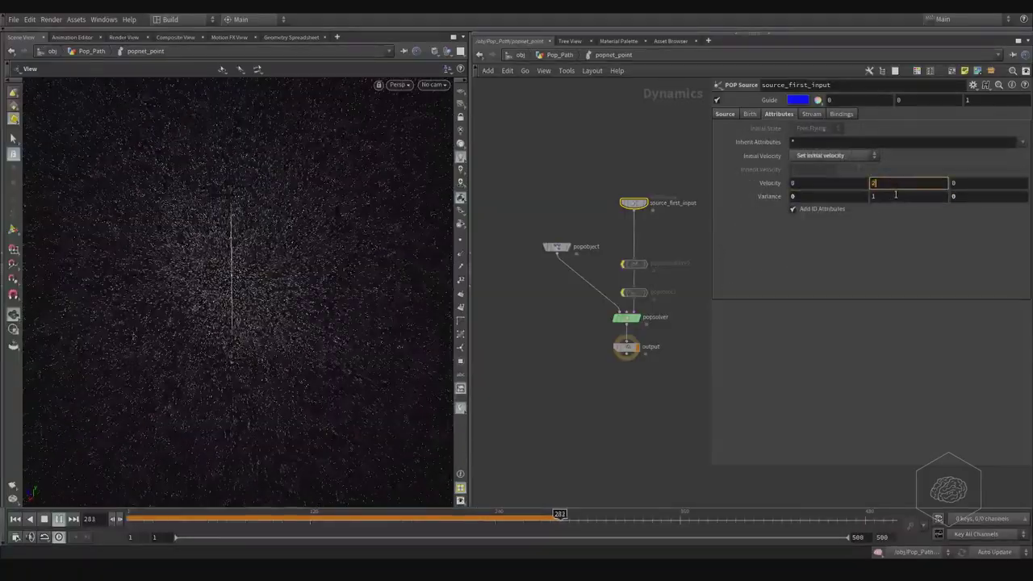
Replay the simulation from the first frame and inspect the vertical particle stream
drag(221, 516, 111, 519)
click(61, 522)
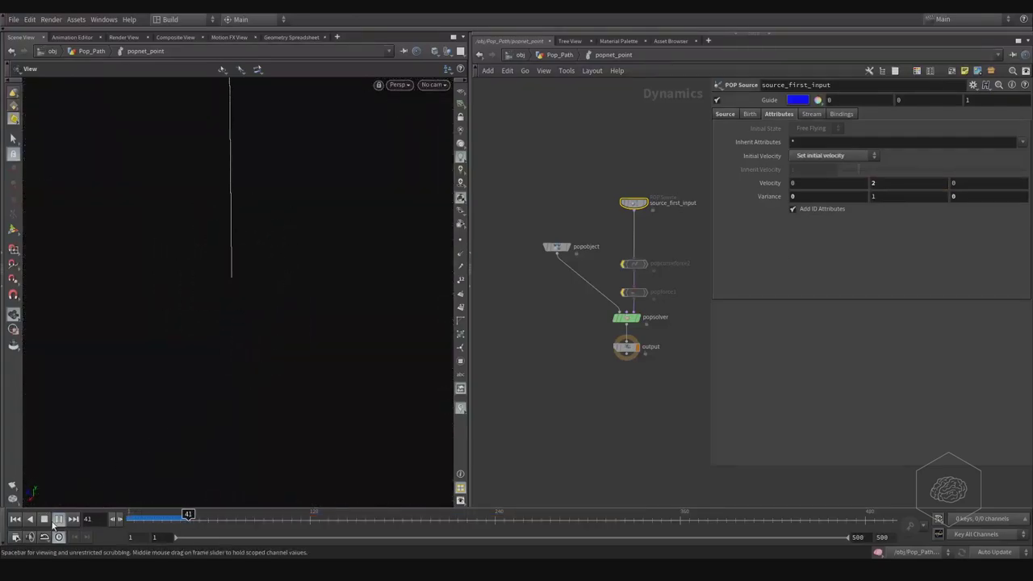
click(58, 519)
drag(296, 200, 288, 283)
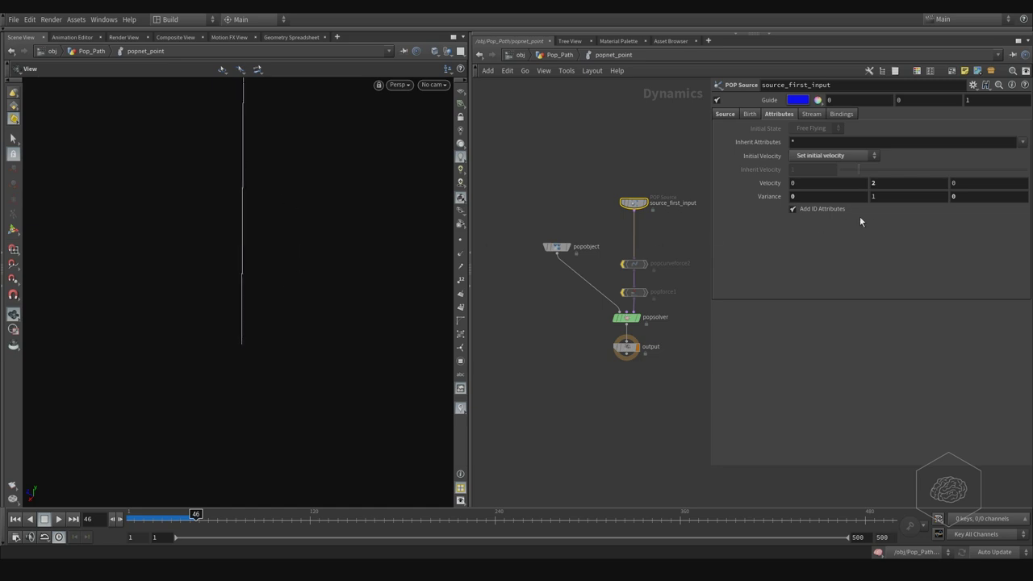
Set source_first_input's X and Z velocity variance to 0.25 and replay the simulation from the start
click(825, 196)
text(0.25)
click(953, 196)
text(0.25)
key(Return)
drag(187, 520, 107, 519)
click(59, 518)
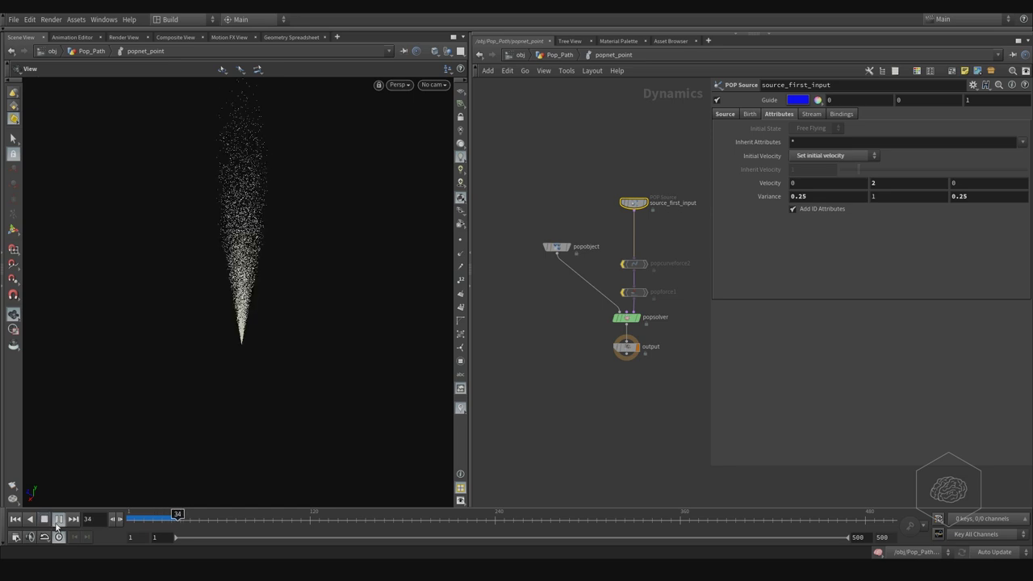
key(ctrl+Up)
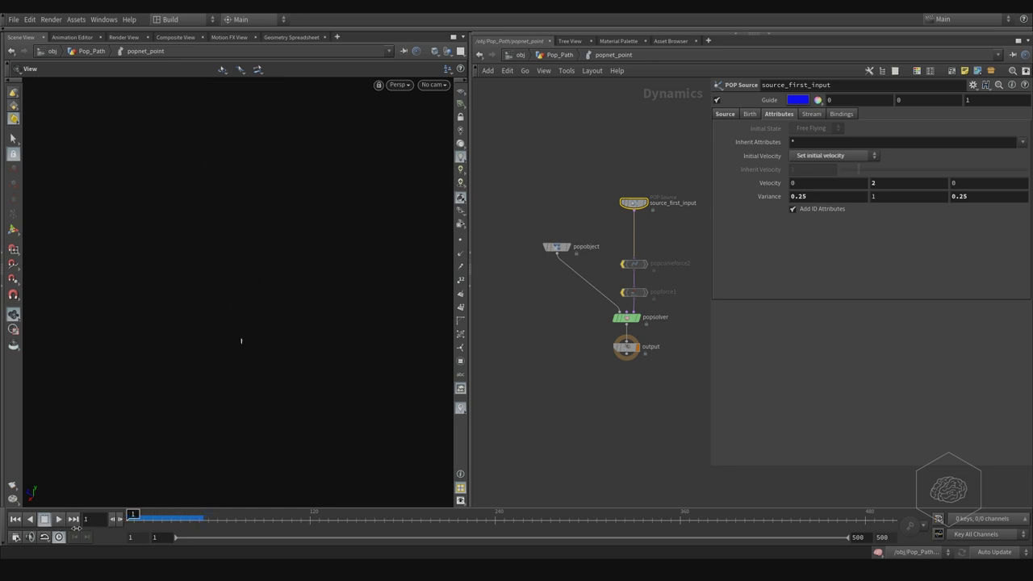
Test source_first_input's emission with the geometry source on Use Parameter Values, and restore Use First Context Geometry
click(729, 114)
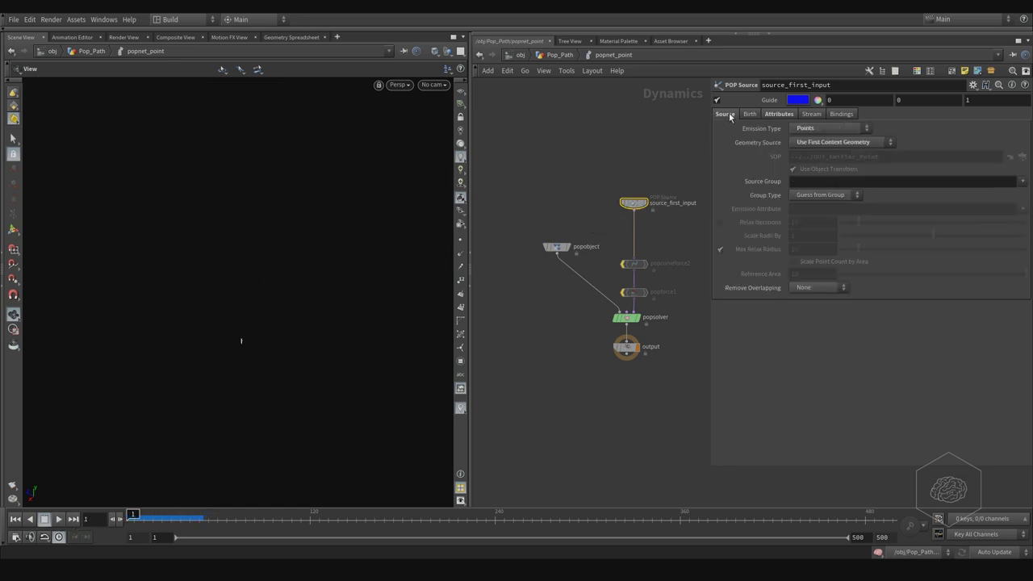
click(844, 145)
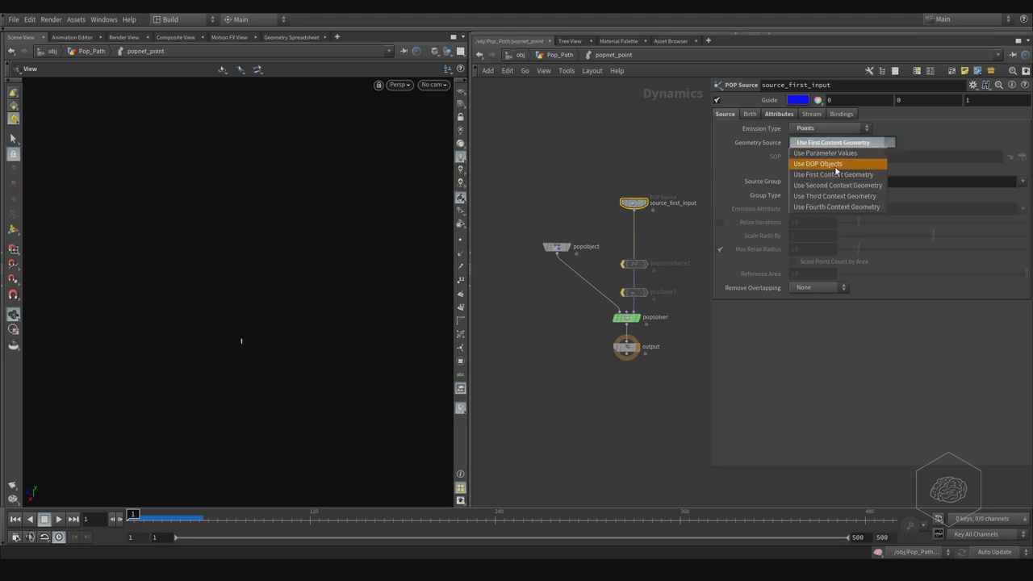
click(839, 153)
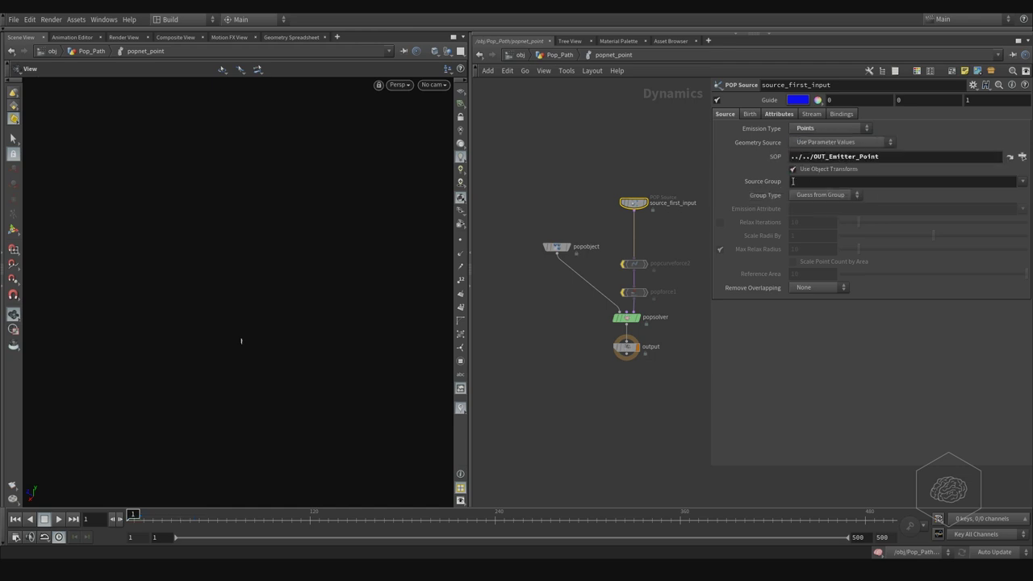
click(64, 520)
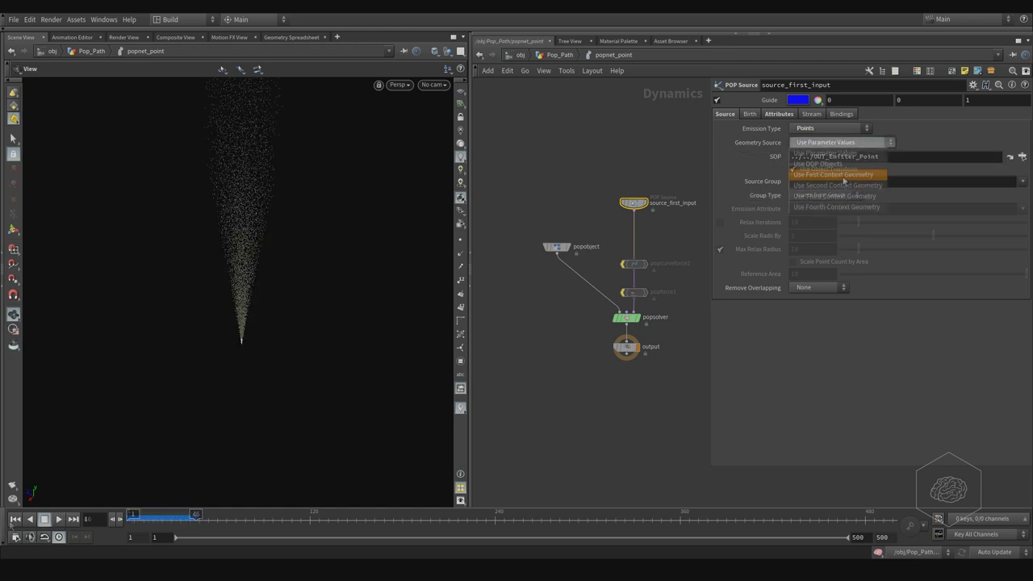
click(958, 145)
click(843, 142)
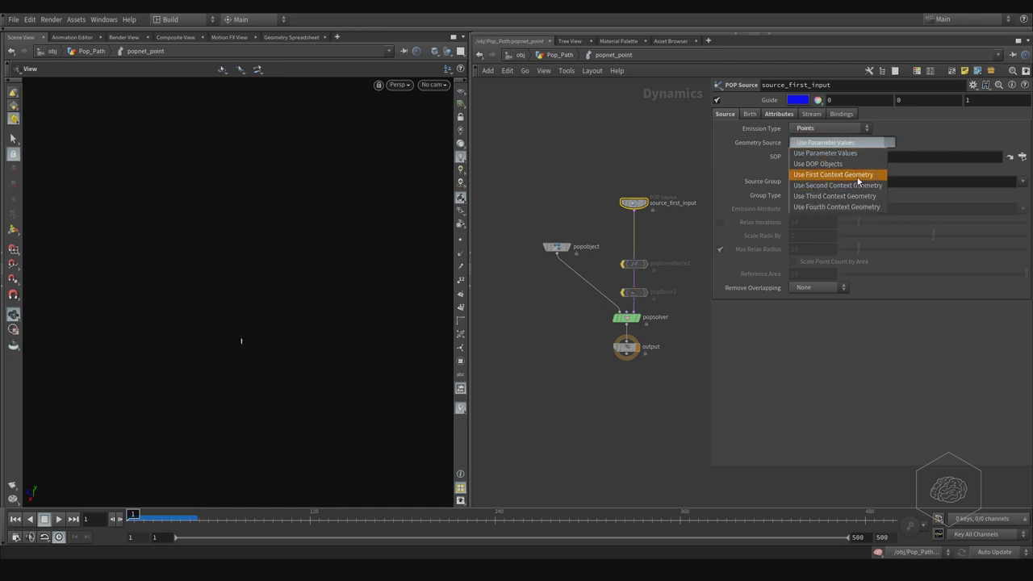
click(860, 175)
Turn off the bypass on popcurveforce2 to reactivate the curve force
click(634, 265)
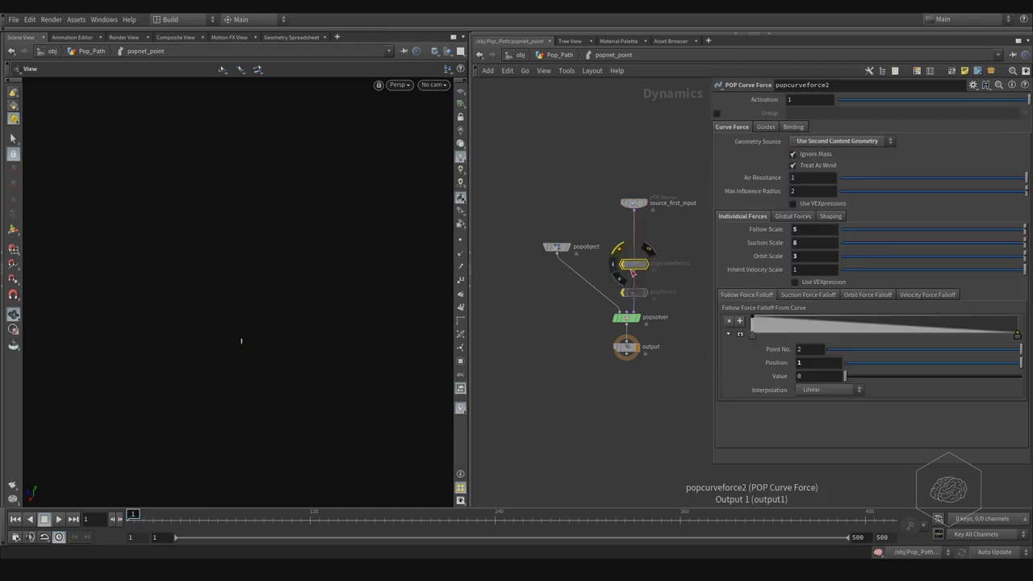
click(619, 250)
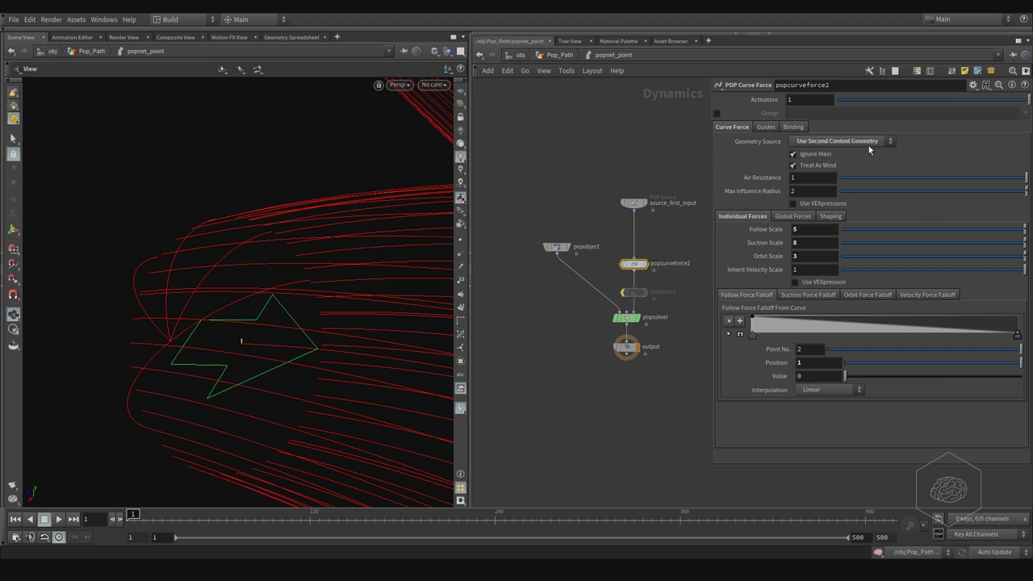
mouse_move(312, 279)
alt+mouse_down()
mouse_move(282, 302)
mouse_move(358, 249)
mouse_move(297, 261)
mouse_move(272, 293)
mouse_move(312, 275)
mouse_move(305, 283)
alt+mouse_up()
Set popcurveforce2's guides to show only the curve, keeping the guide geometry enabled
click(765, 127)
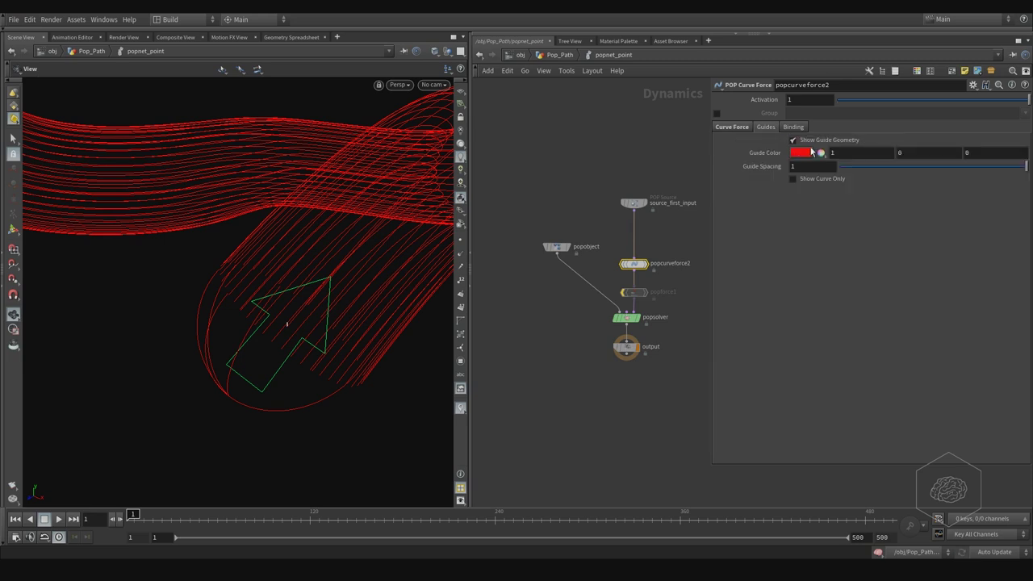
click(794, 179)
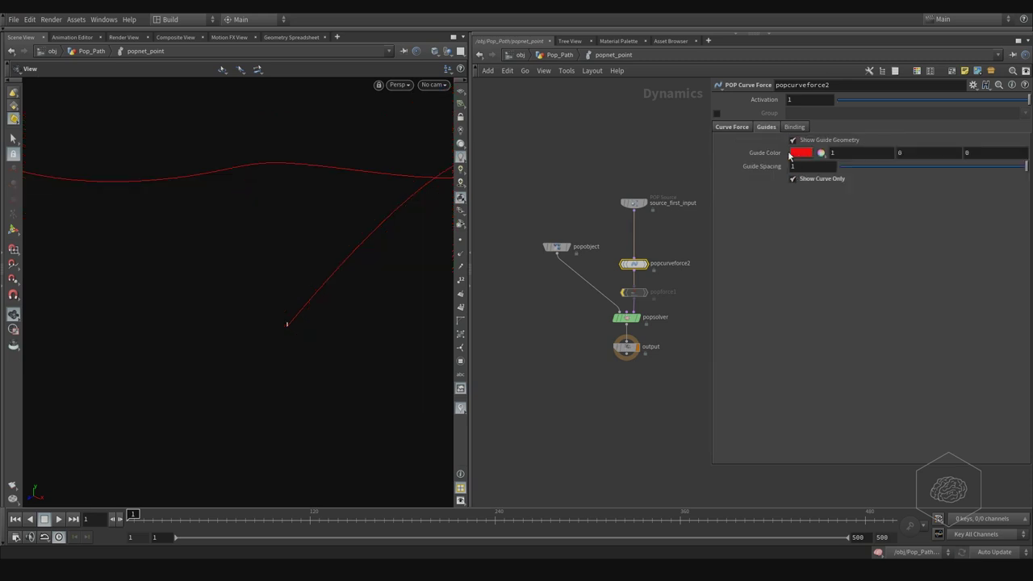
click(798, 140)
click(798, 140)
click(798, 141)
click(798, 140)
Play the simulation and examine how the particles follow the guide curve from its starting point
mouse_move(332, 251)
mouse_down()
mouse_move(319, 276)
mouse_move(351, 253)
mouse_up()
right_drag(325, 261, 441, 247)
middle_drag(317, 241, 260, 193)
click(59, 518)
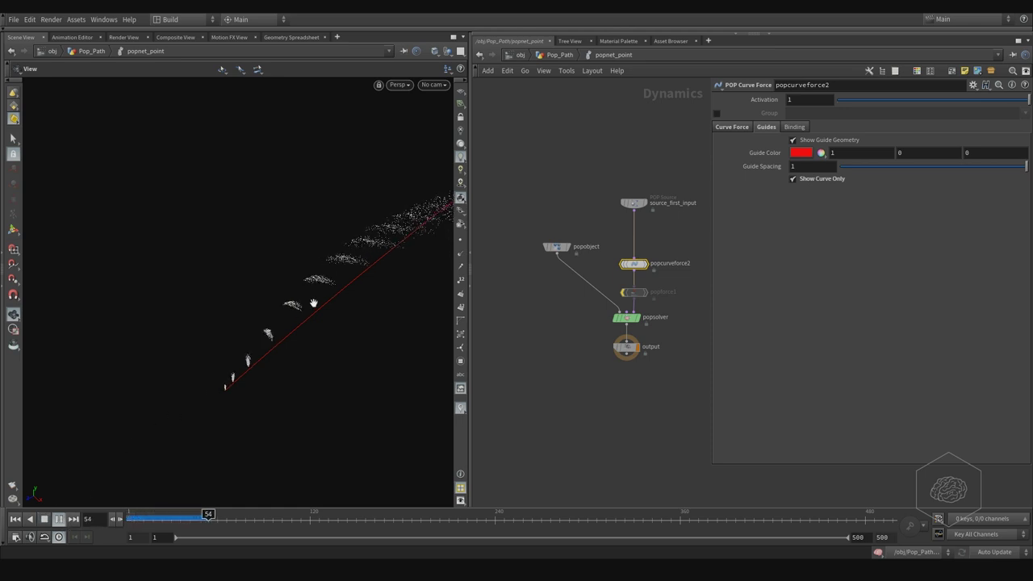
Examine the particle stream along the whole guide curve during playback
middle_drag(313, 252, 236, 281)
drag(256, 250, 223, 279)
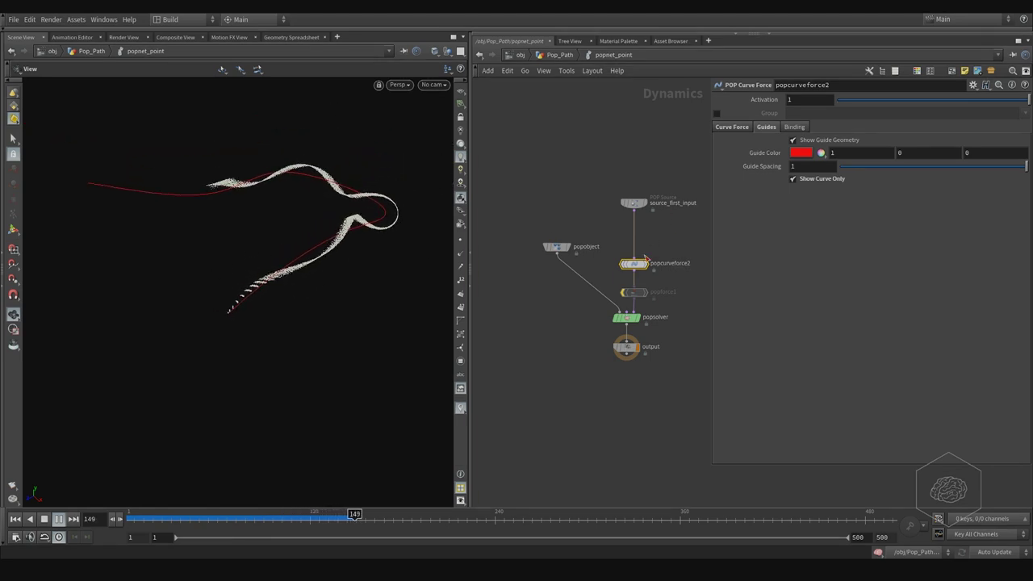
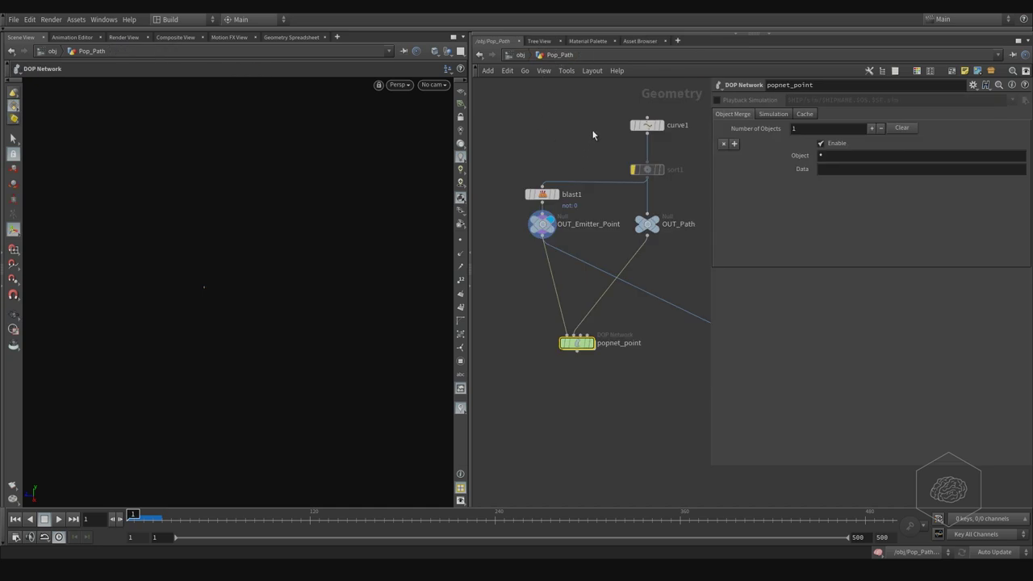
Insert a Transform node between curve1 and sort1 and translate the curve by -3.8303 in X and -9.38348 in Z
key(Tab)
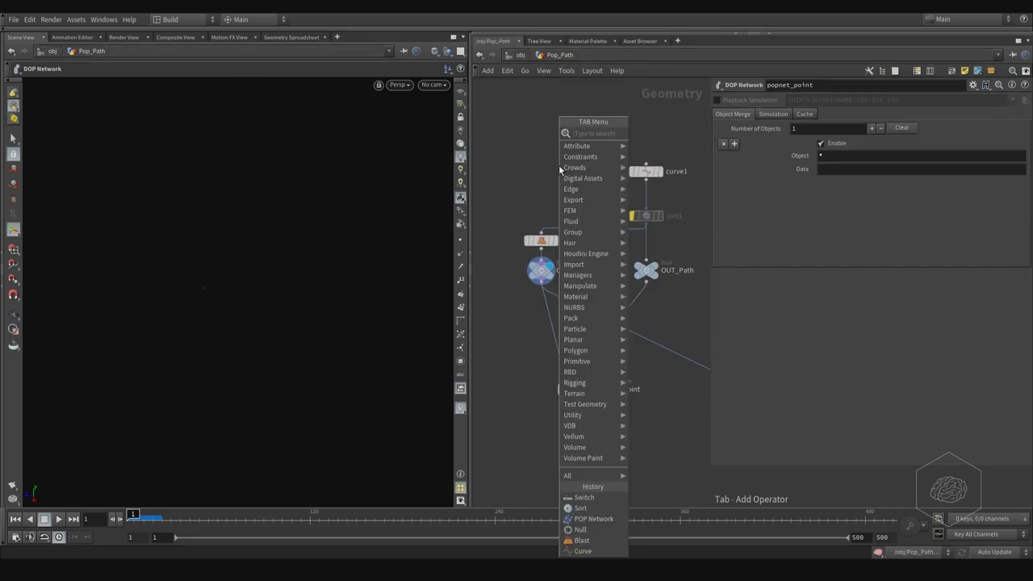
text(tra)
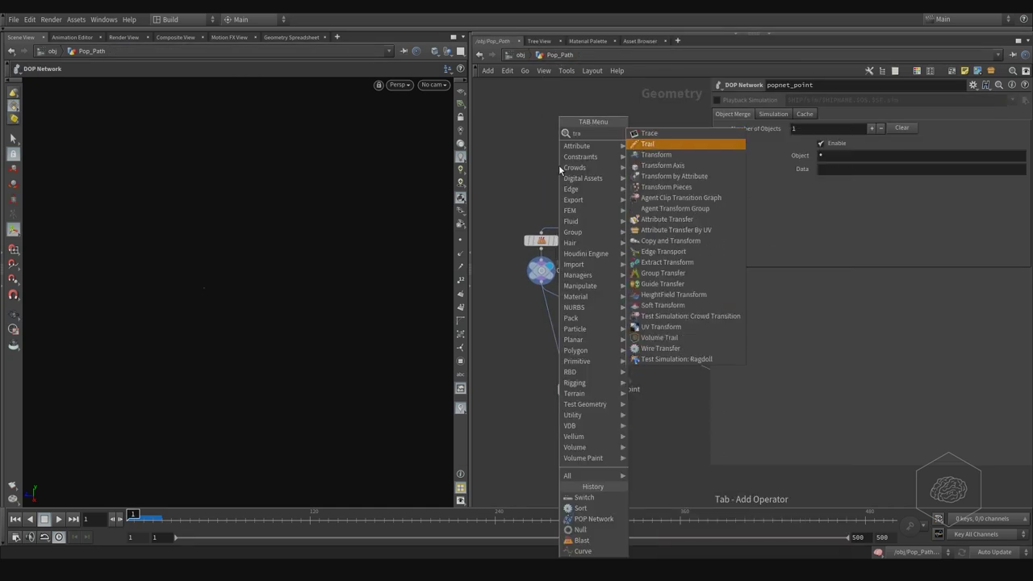
key(Down)
key(Return)
click(583, 198)
click(652, 174)
drag(650, 176, 650, 138)
drag(587, 199, 650, 174)
alt+drag(177, 266, 313, 227)
alt+drag(374, 253, 353, 252)
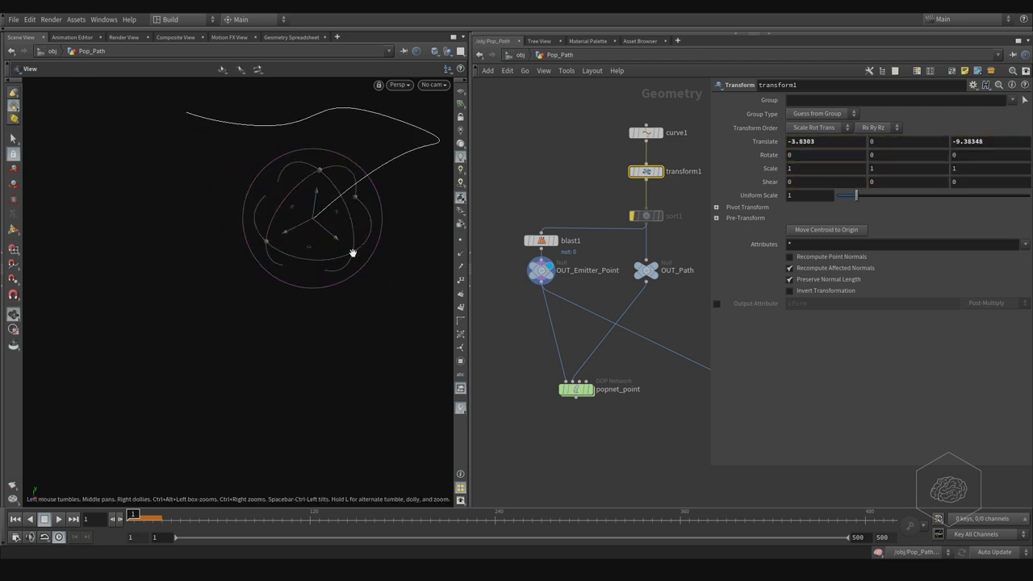
Display blast1 to check the moved emitter point, display popnet_point instead, and enter its network
click(554, 240)
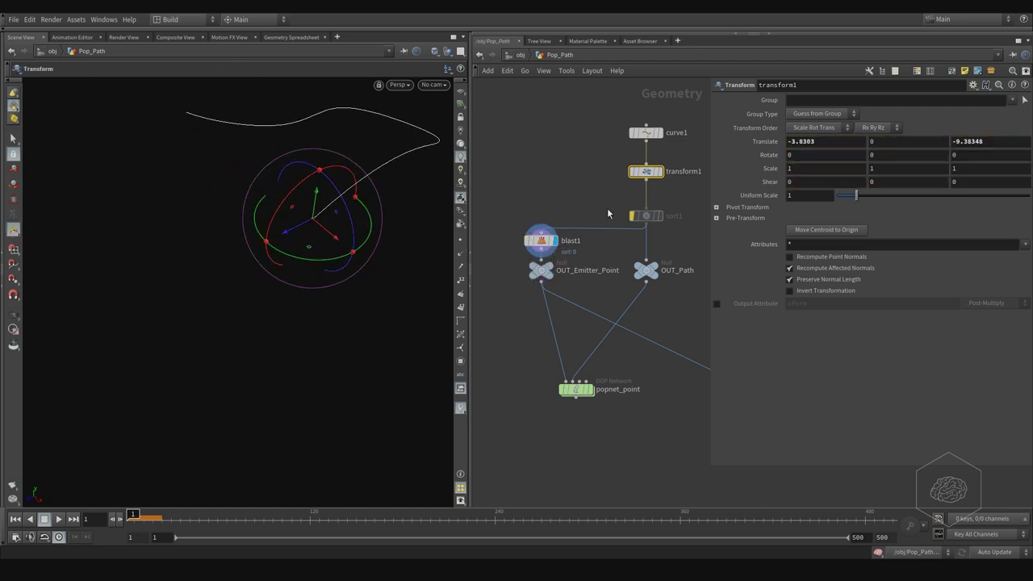
click(562, 393)
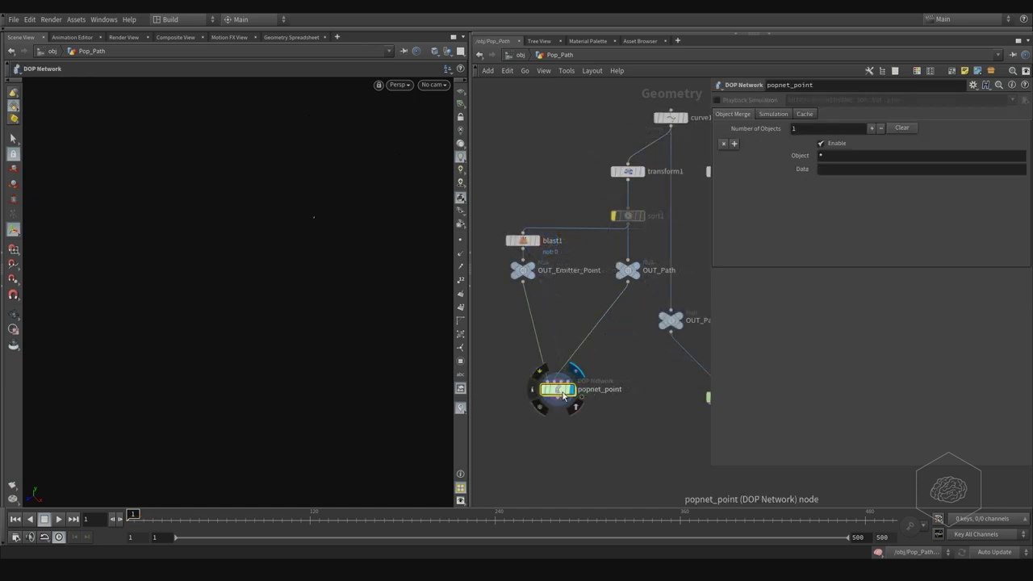
double_click(563, 393)
middle_drag(583, 327, 540, 337)
Check source_first_input's geometry source options, keep Use First Context Geometry, and play the simulation briefly
drag(639, 186, 567, 250)
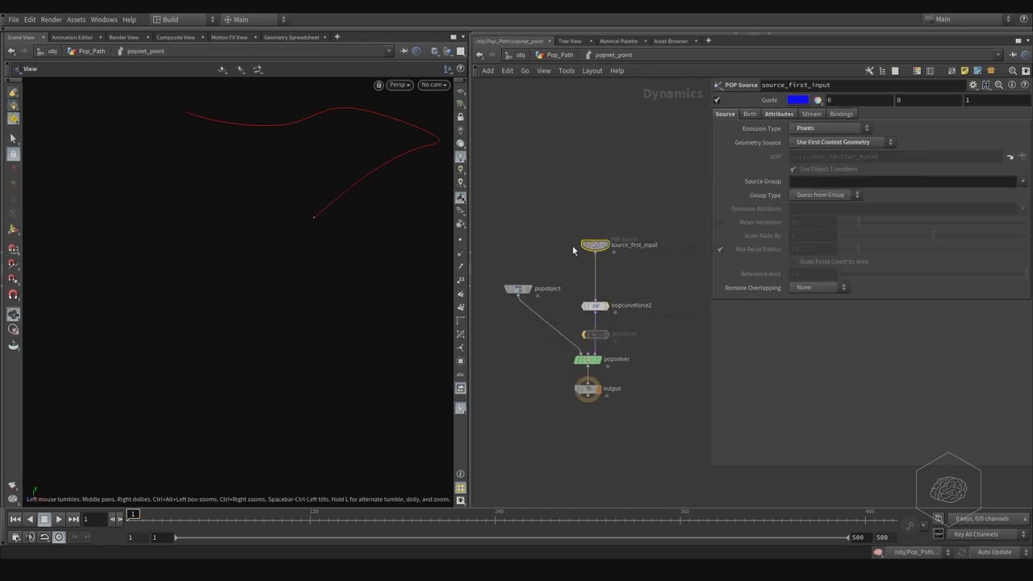
click(814, 141)
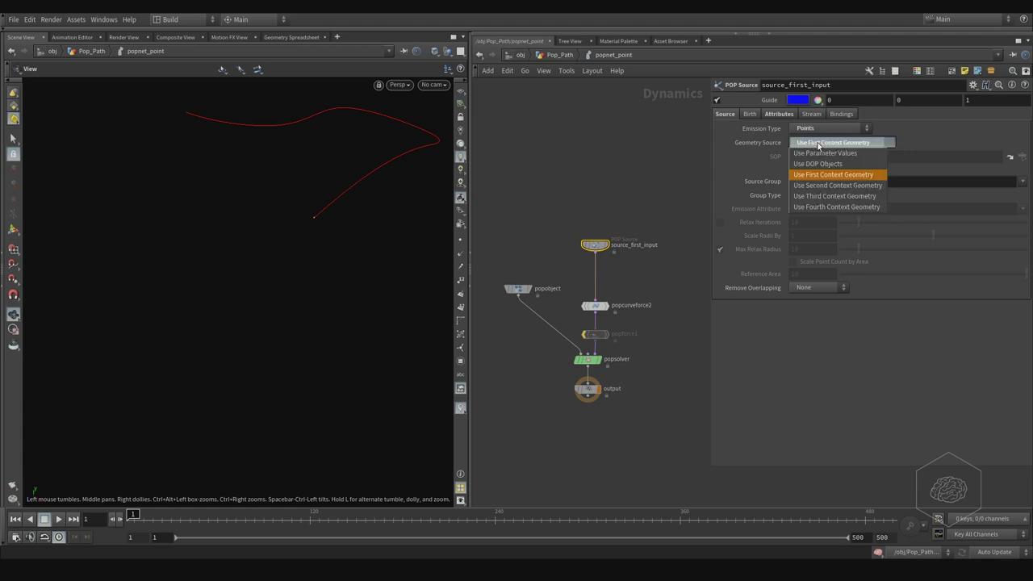
click(809, 165)
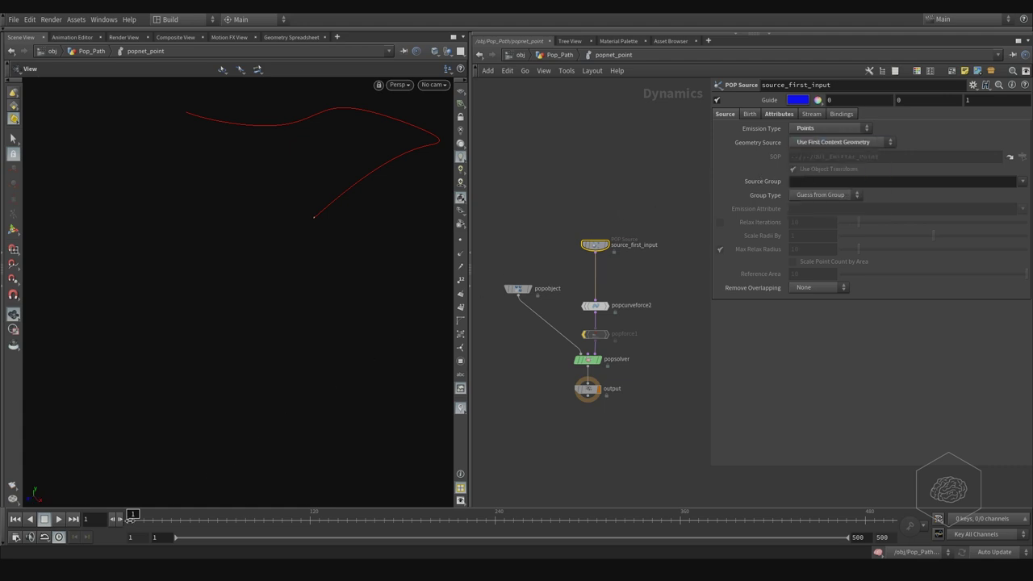
click(63, 518)
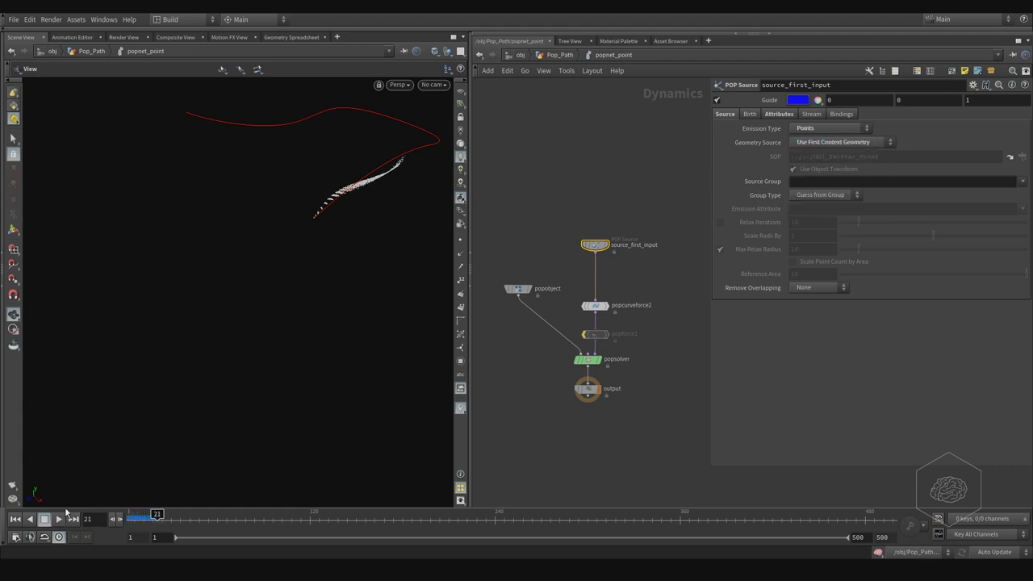
Set popcurveforce2's geometry source to Use Second Context Geometry
click(607, 306)
click(838, 144)
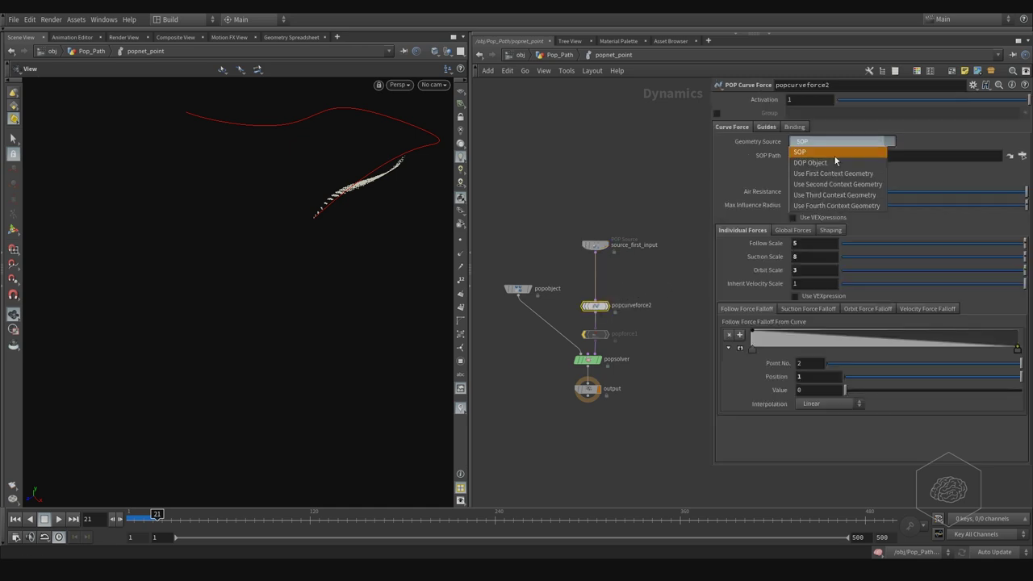
click(839, 185)
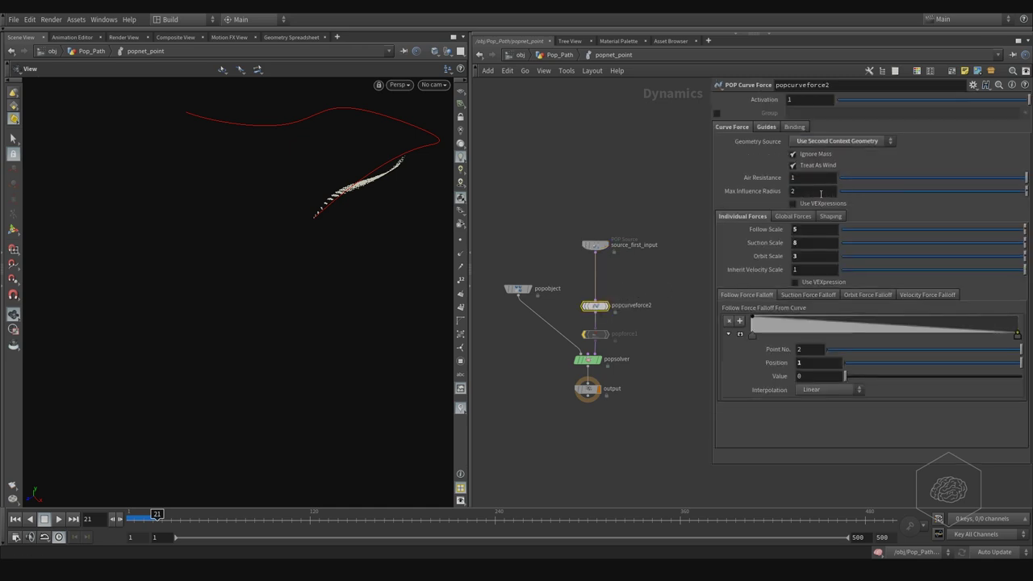
Replay the simulation from frame 1, examine the flow along the moved curve, and review popcurveforce2's geometry source options
click(16, 518)
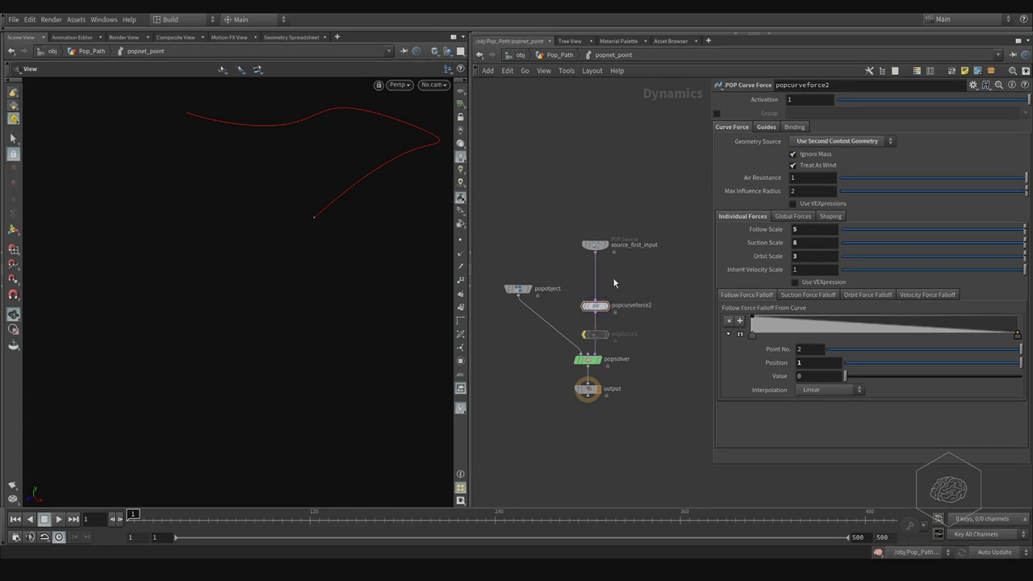
middle_drag(612, 280, 642, 196)
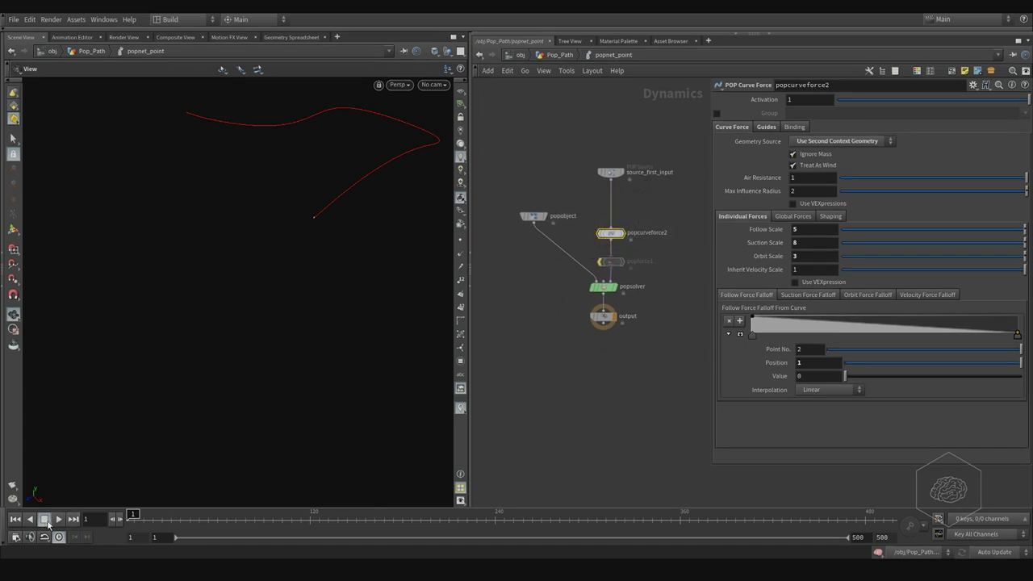
middle_drag(369, 289, 328, 369)
drag(338, 356, 293, 320)
middle_drag(295, 305, 203, 294)
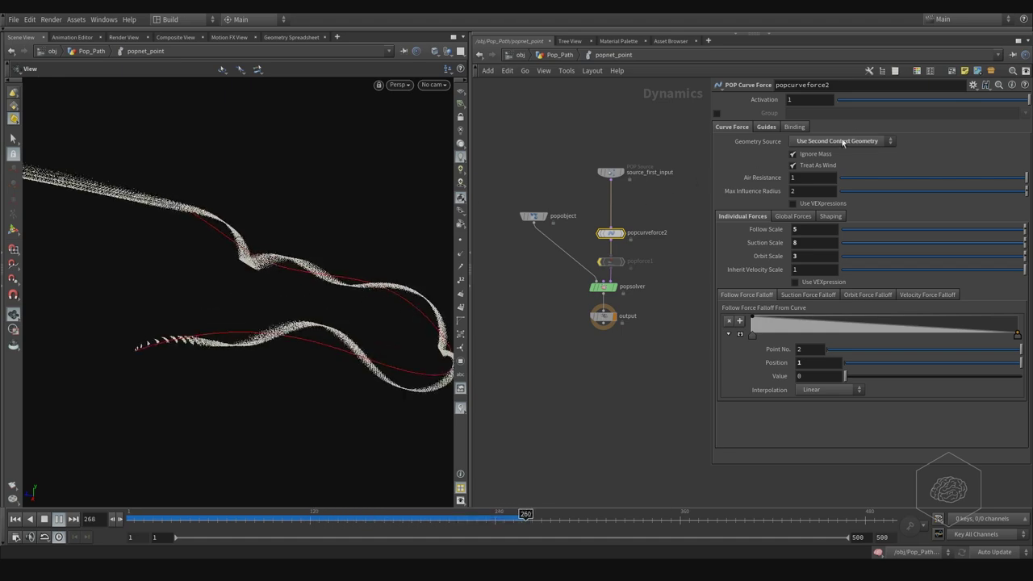
click(845, 144)
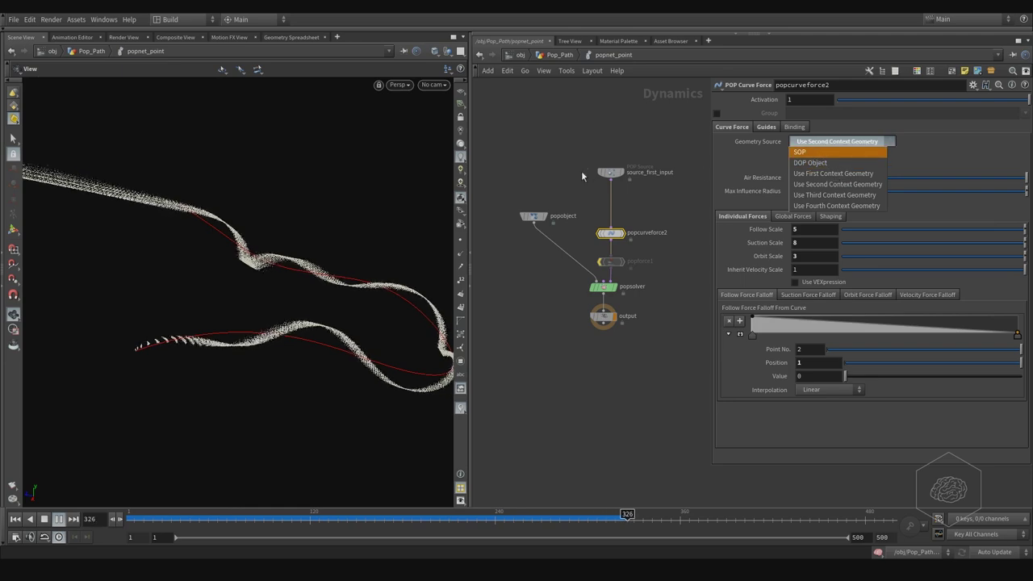
click(511, 247)
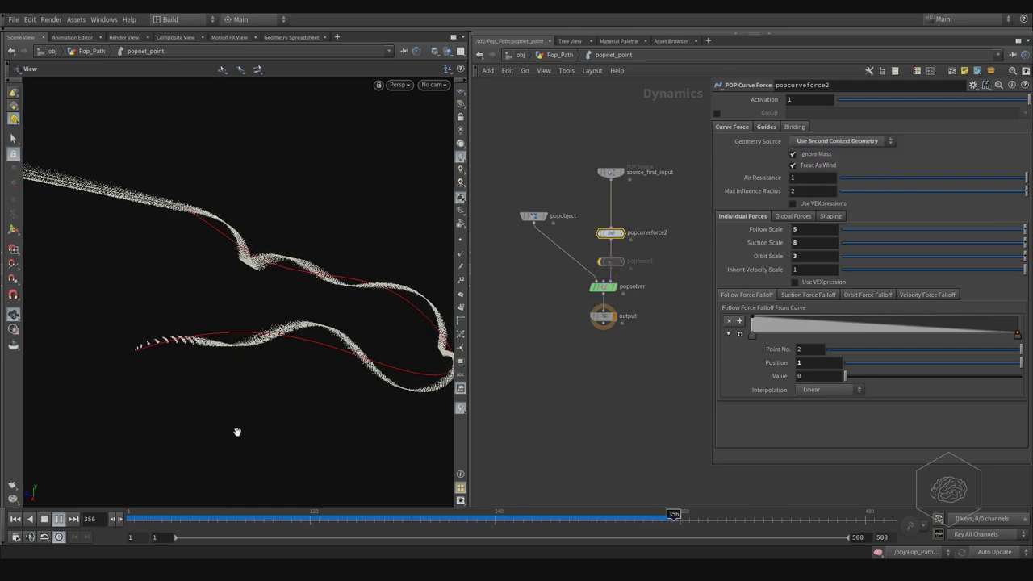
Rewind the playback and turn off the bypass on popforce1 to activate its noise force
drag(152, 523, 103, 519)
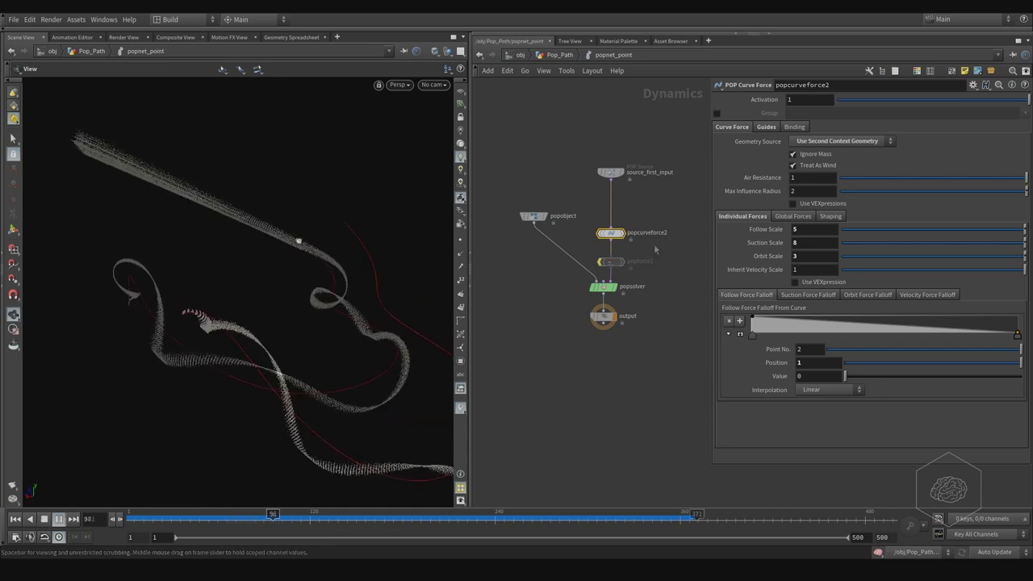
click(610, 262)
click(595, 247)
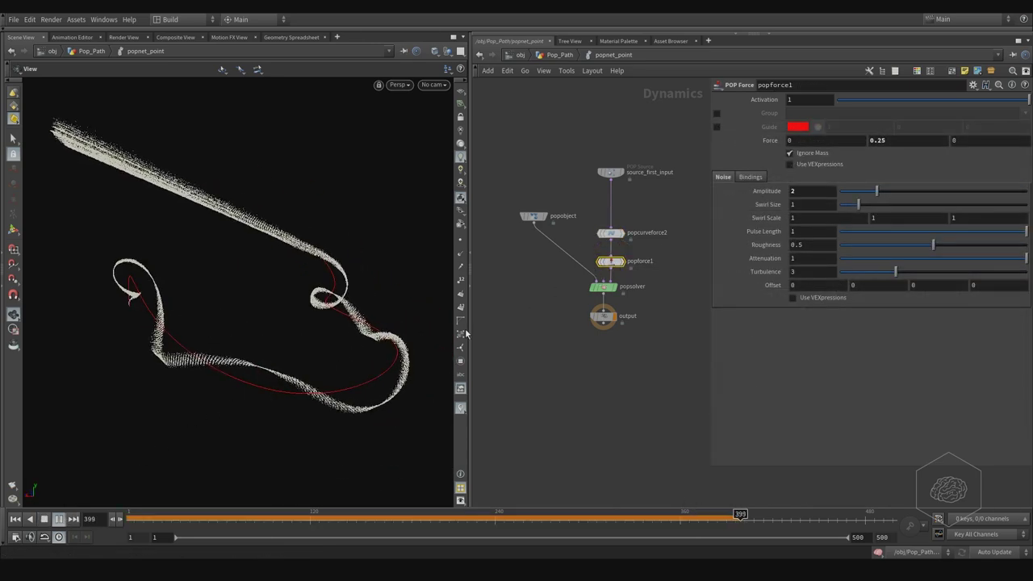
Replay the simulation from the start and examine how popforce1's noise affects the particle stream
drag(150, 518, 77, 518)
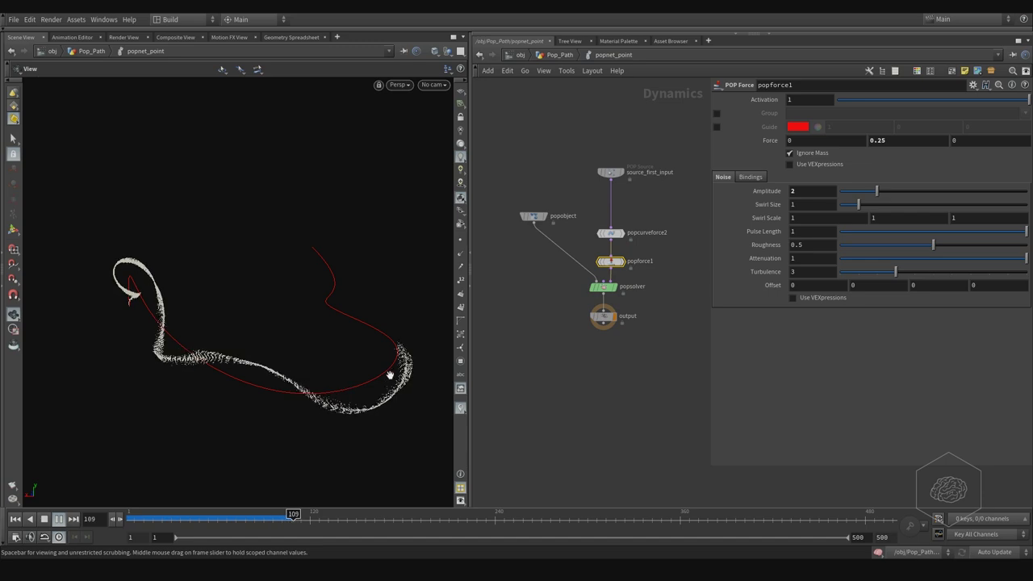
drag(328, 309, 184, 331)
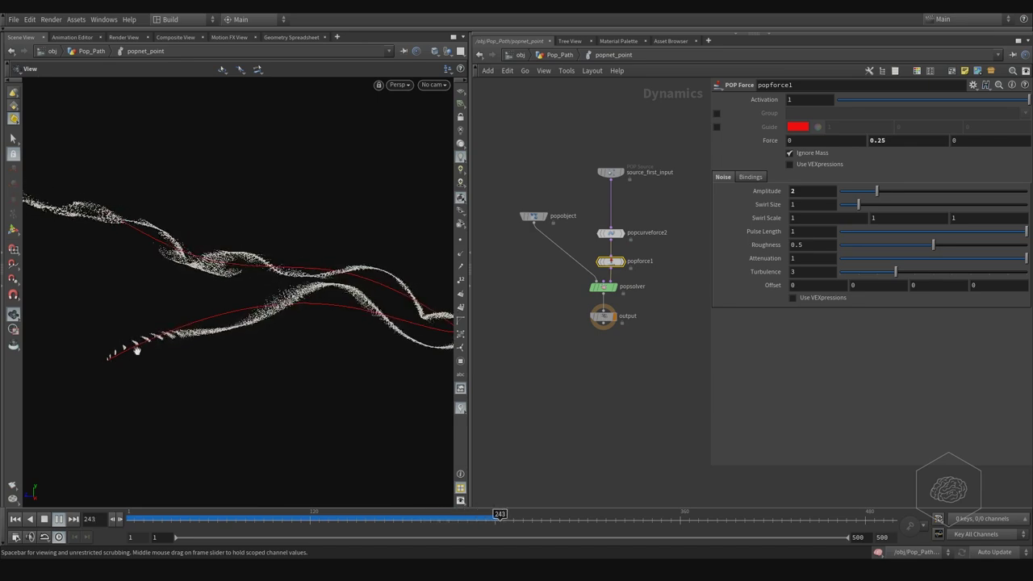
drag(123, 355, 267, 294)
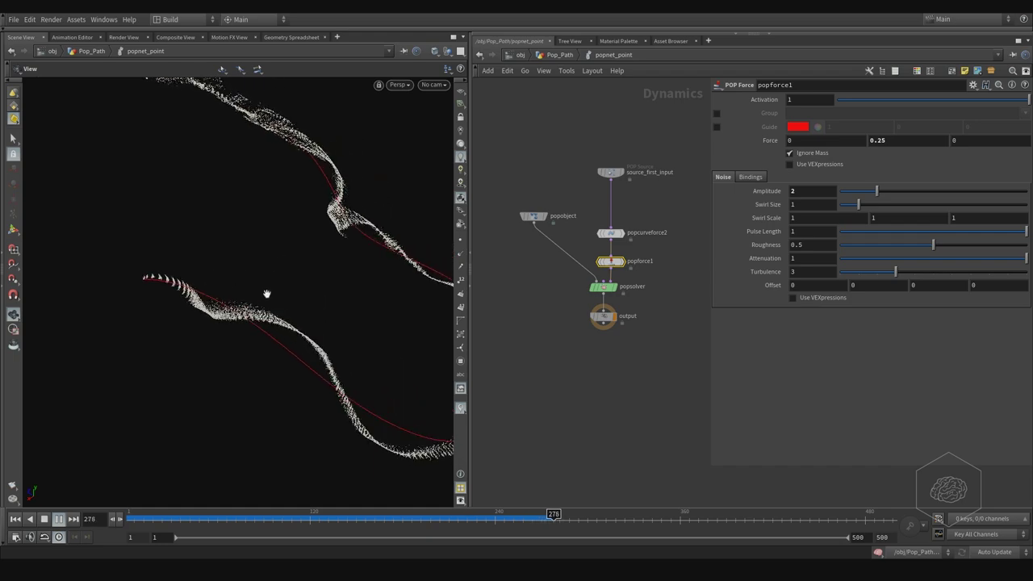
Return to the Pop_Path network, stop playback, and activate sort1 with its Reverse point sort
click(559, 55)
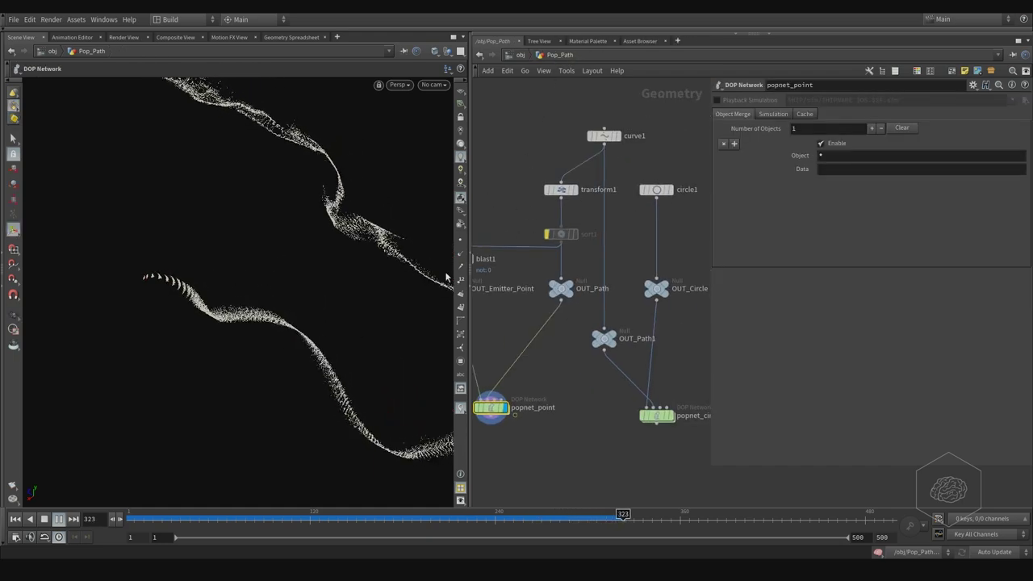
click(58, 518)
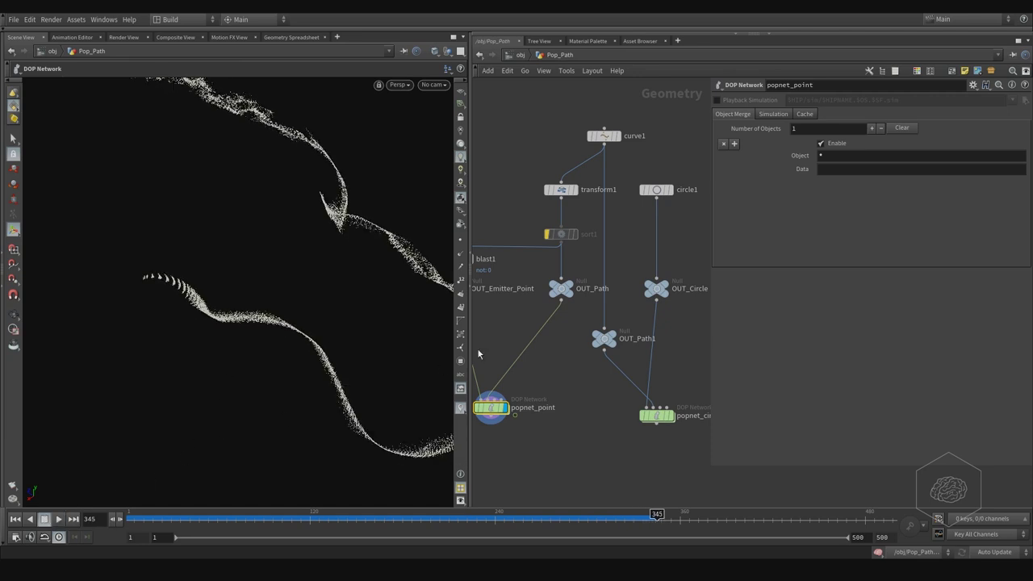
click(560, 234)
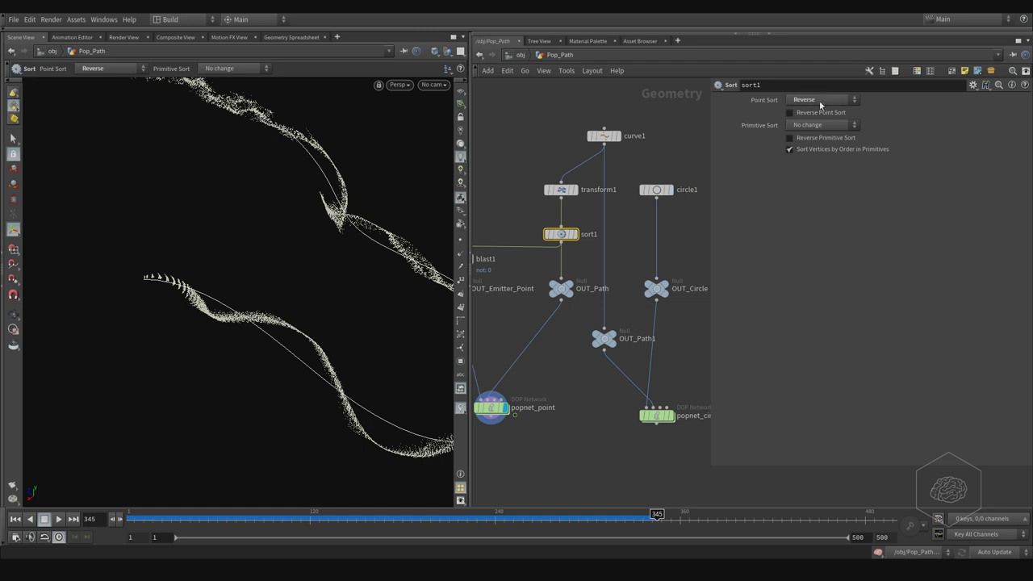
drag(197, 517, 73, 516)
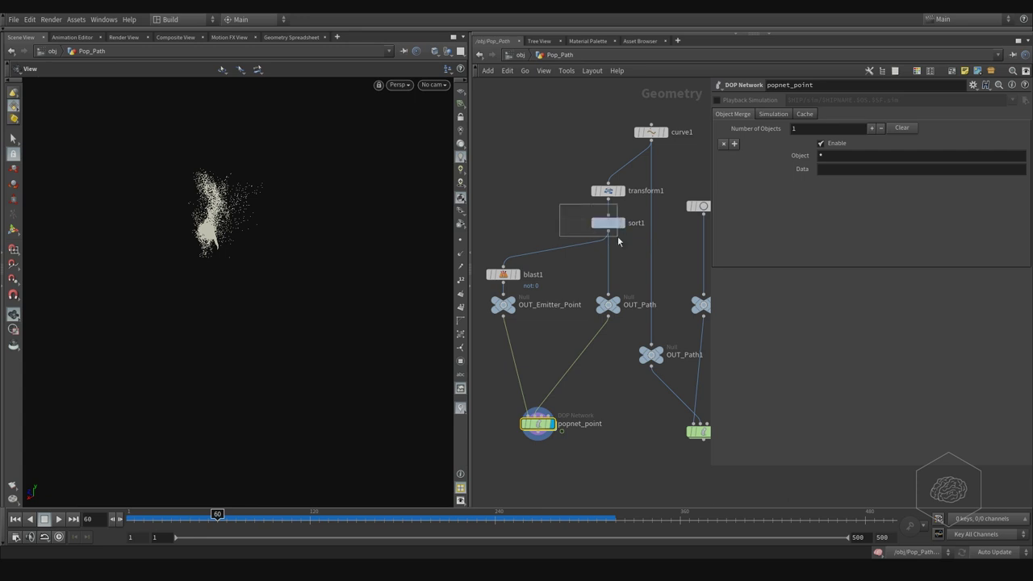
Set sort1's primitive sort to No change and scrub the simulation to check the particles' direction along the curve
click(598, 226)
click(800, 128)
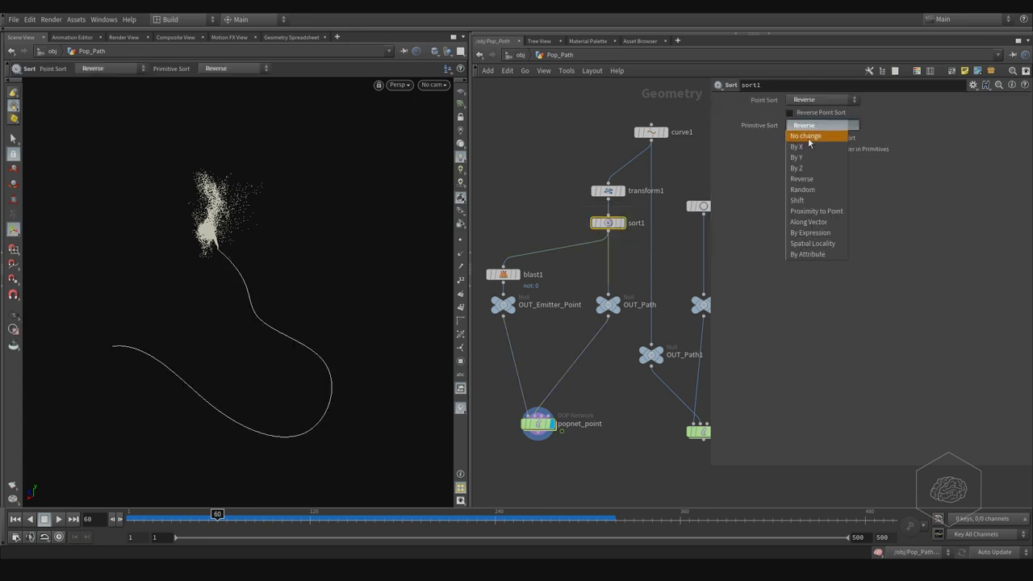
click(803, 127)
drag(130, 519, 219, 507)
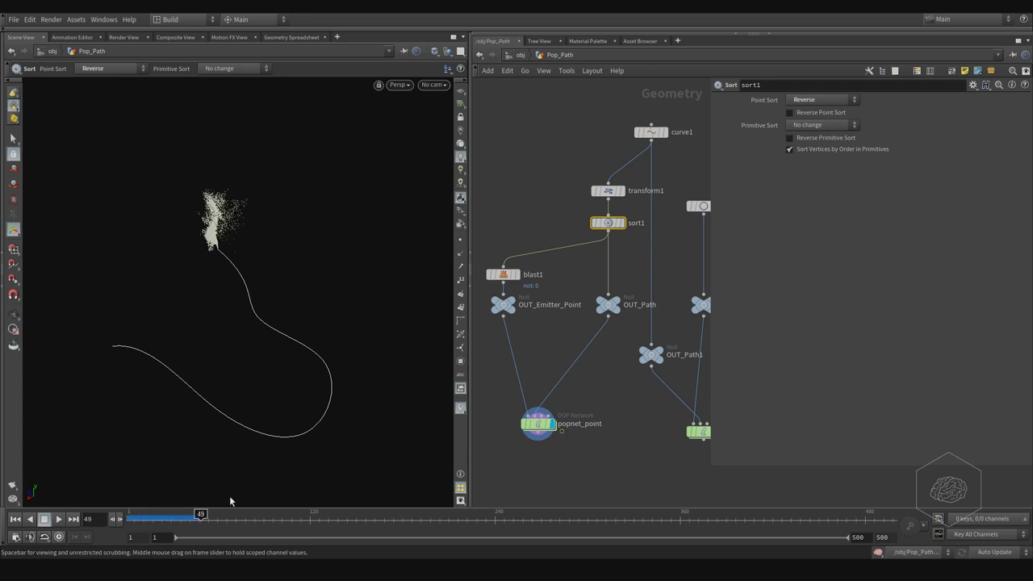
drag(223, 258, 268, 274)
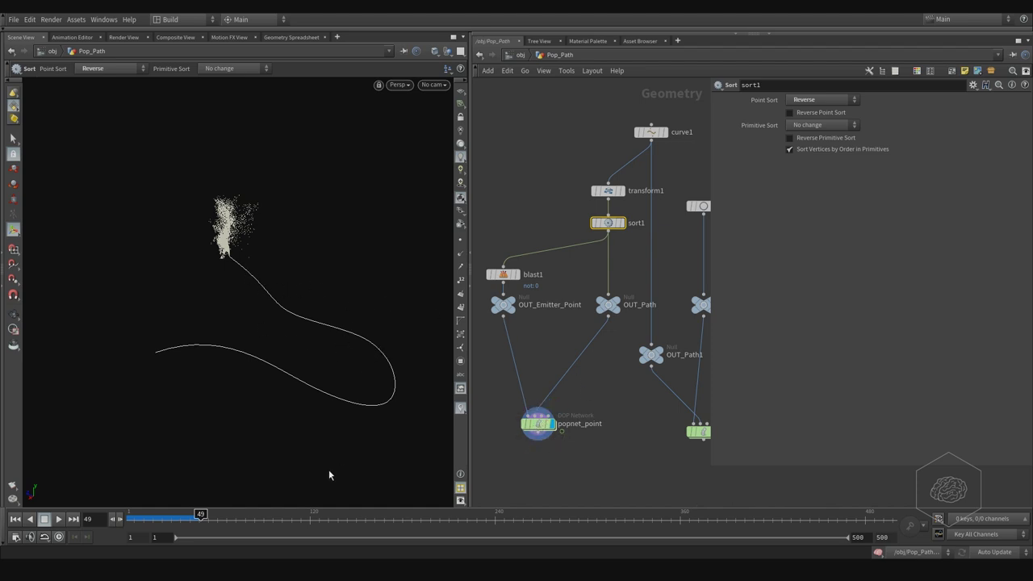
Inside popnet_point, set popcurveforce2's Follow Scale to -5
double_click(536, 430)
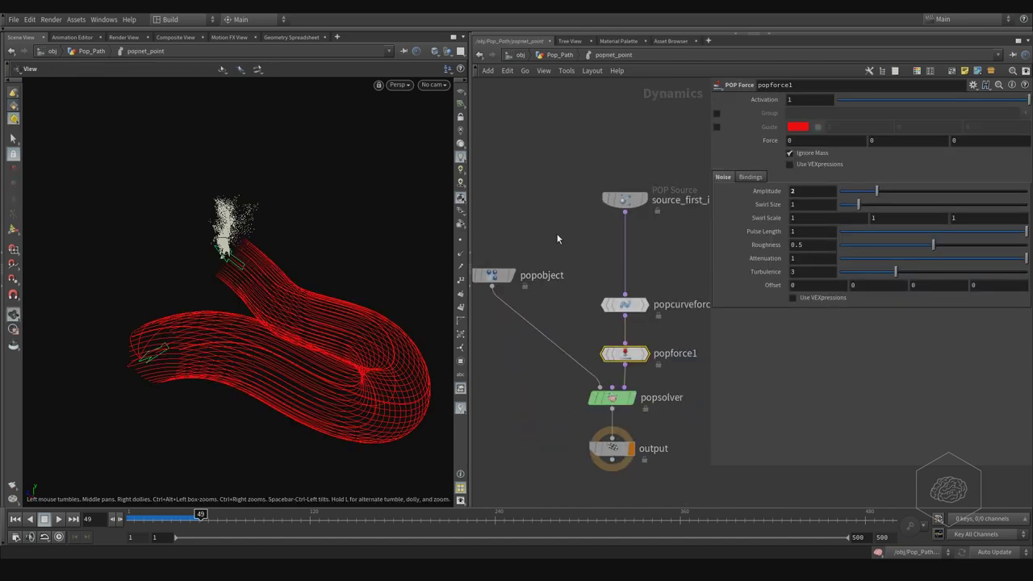
drag(188, 316, 187, 338)
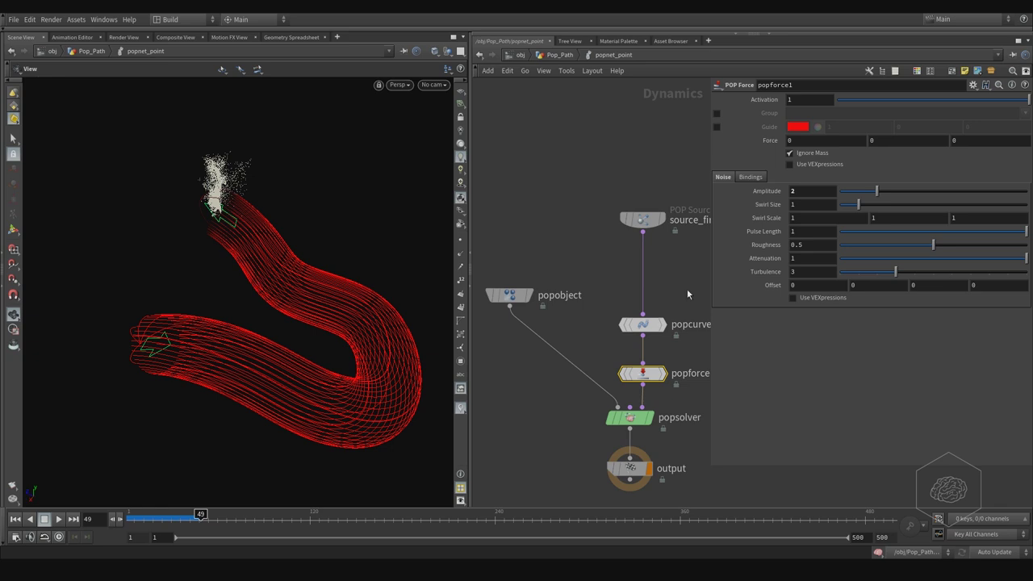
click(631, 326)
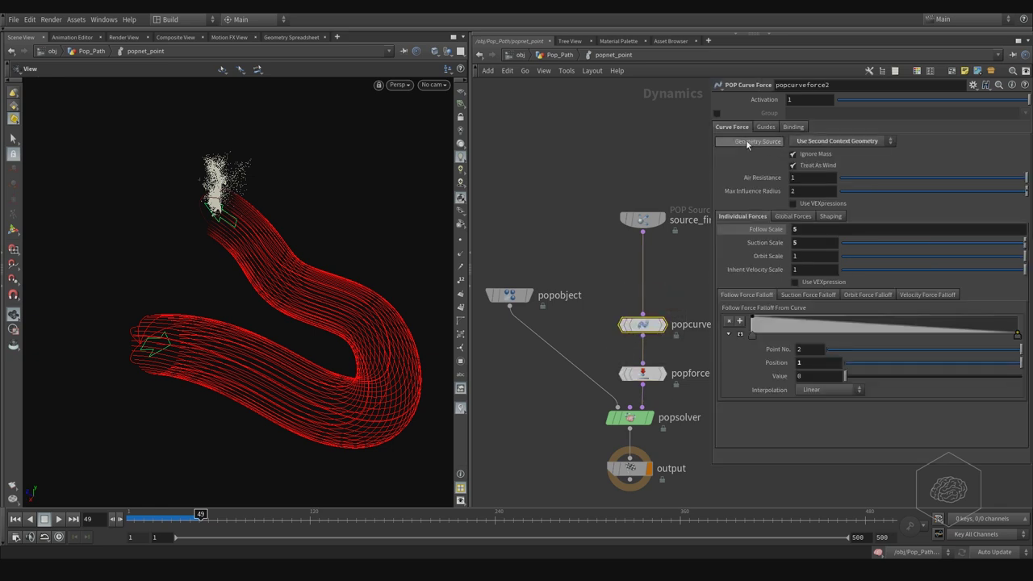
click(799, 230)
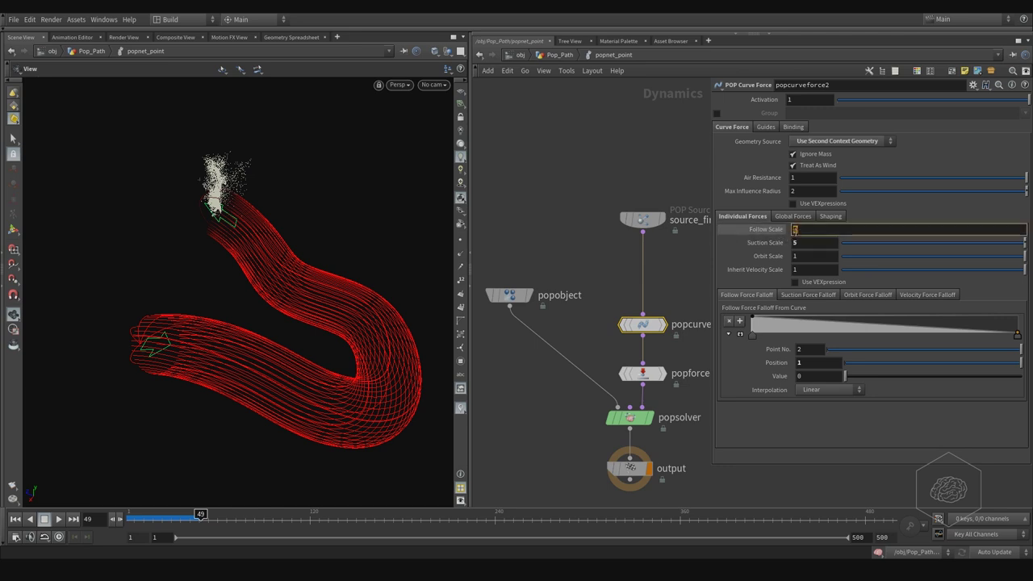
text(-5)
key(Return)
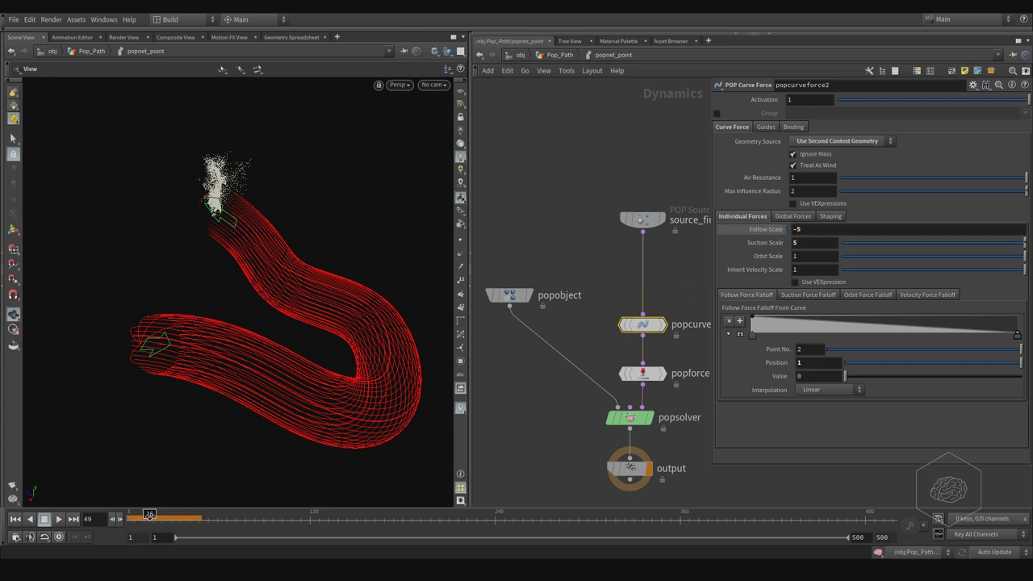
Replay the simulation from the start and examine the particles' movement along the curve with the negative Follow Scale
drag(149, 522, 81, 516)
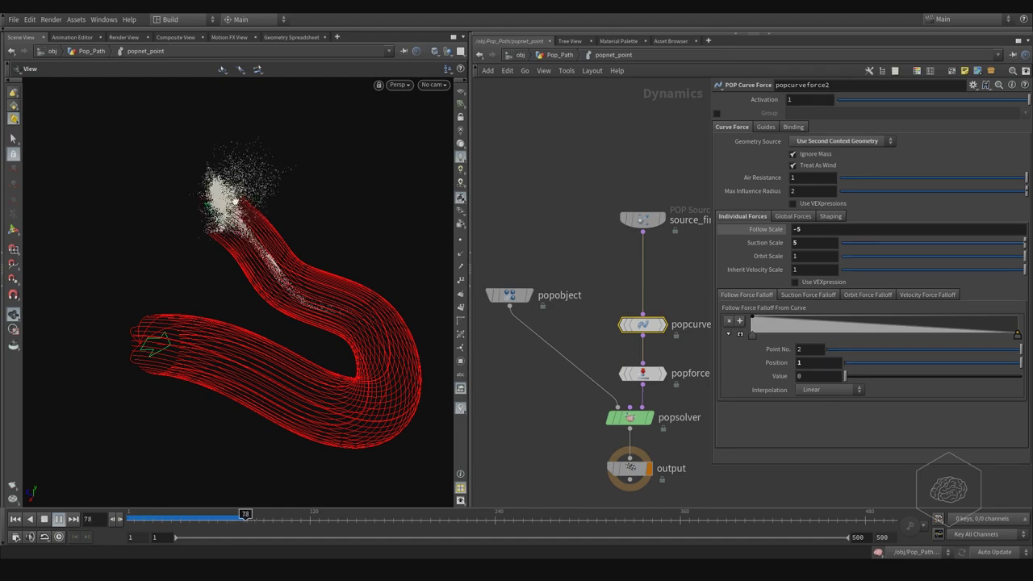
click(59, 521)
drag(226, 337, 276, 230)
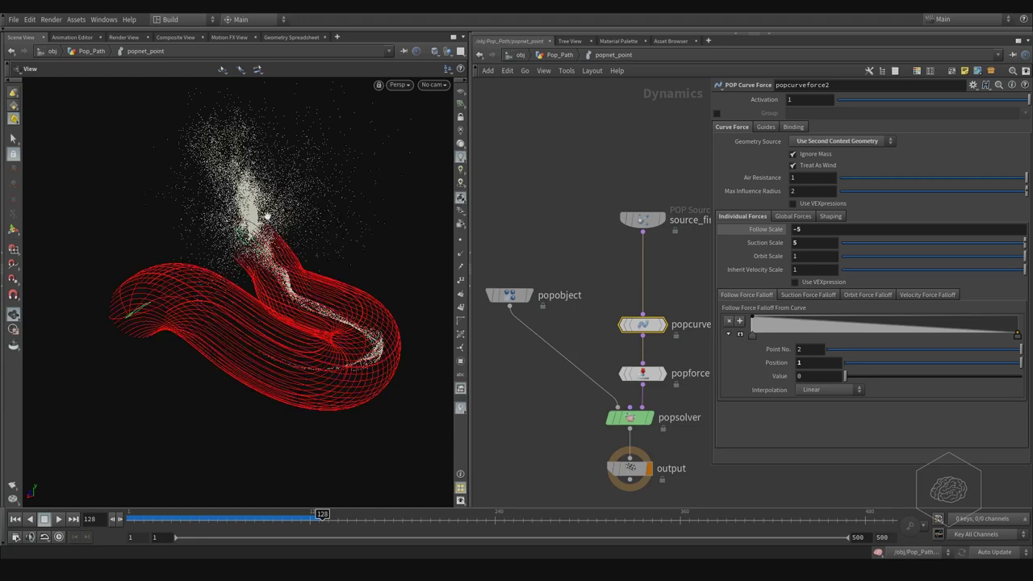
Set popcurveforce2's Max Influence Radius to 3 and replay the simulation from the first frame to check its effect
text(3)
key(Return)
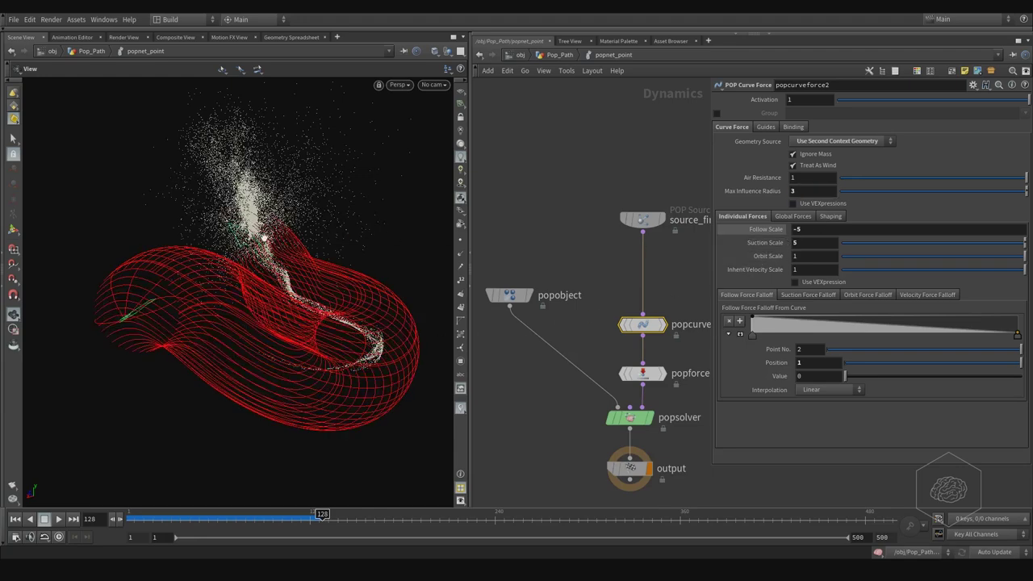
drag(264, 238, 230, 295)
drag(168, 519, 88, 517)
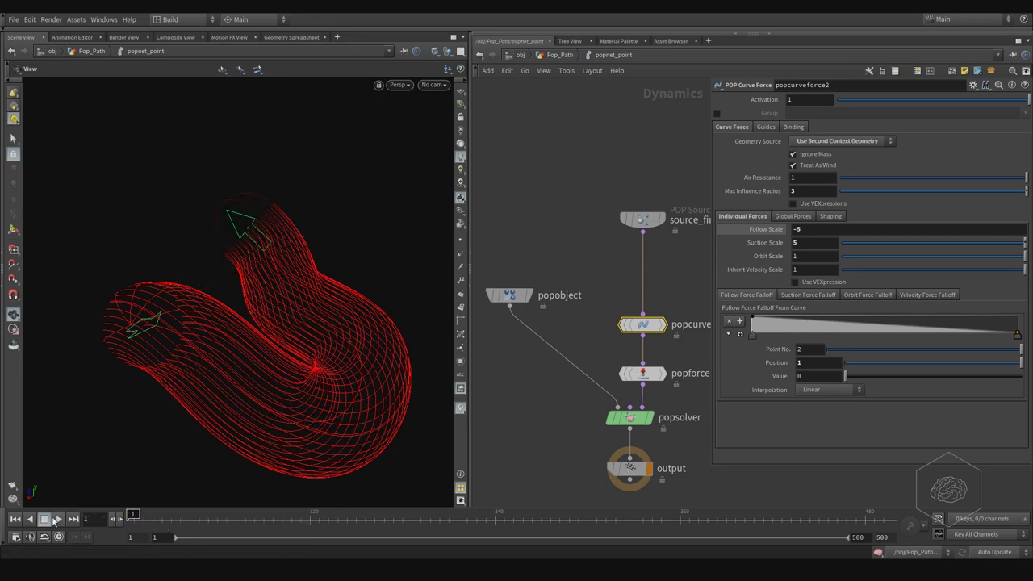
mouse_move(307, 227)
mouse_down()
mouse_move(321, 227)
mouse_move(338, 208)
mouse_move(314, 200)
mouse_move(290, 228)
mouse_up()
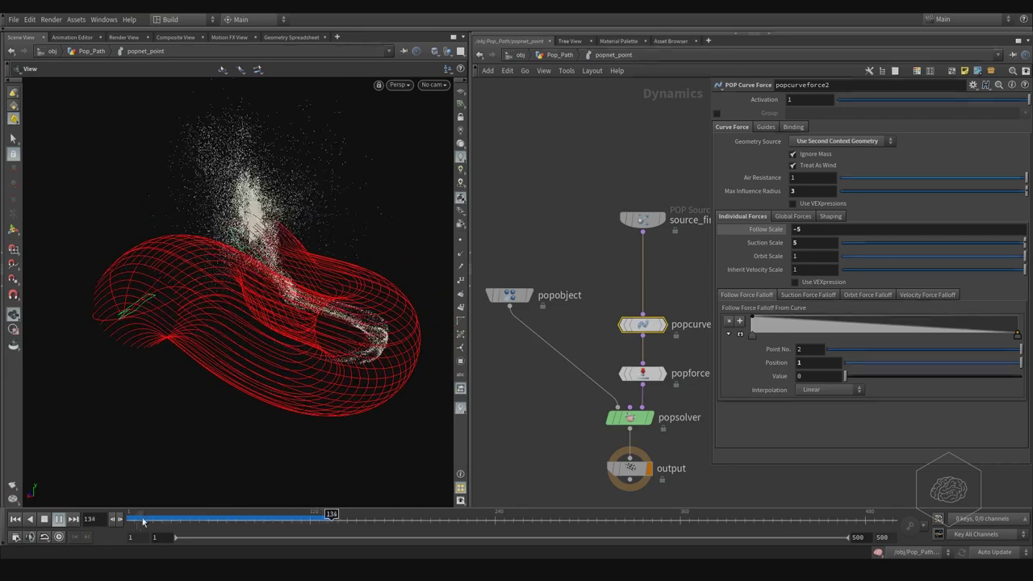
drag(140, 521, 123, 517)
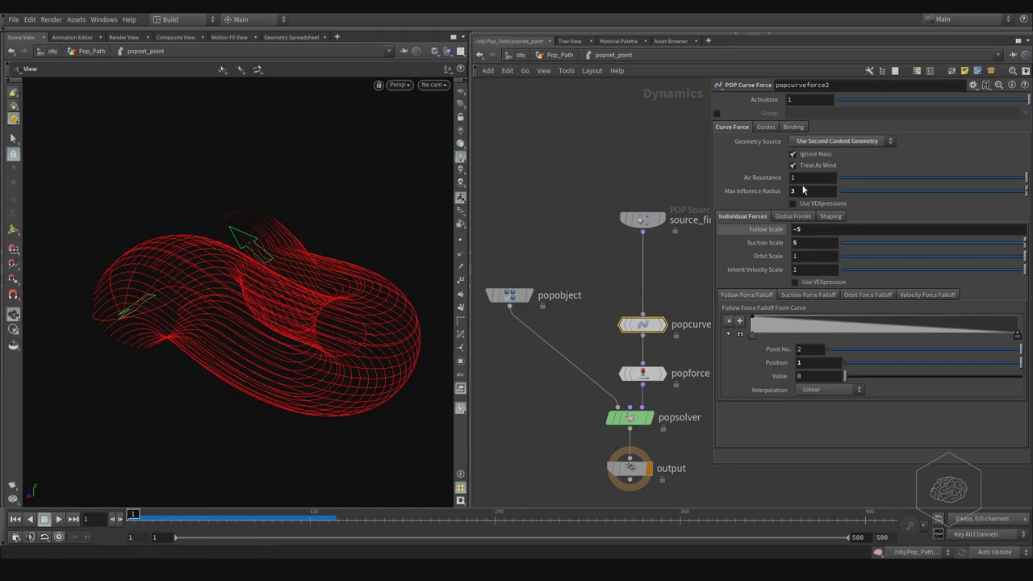
Try Max Influence Radius values of 5 and 4 on popcurveforce2, and settle on 3.25
key(Return)
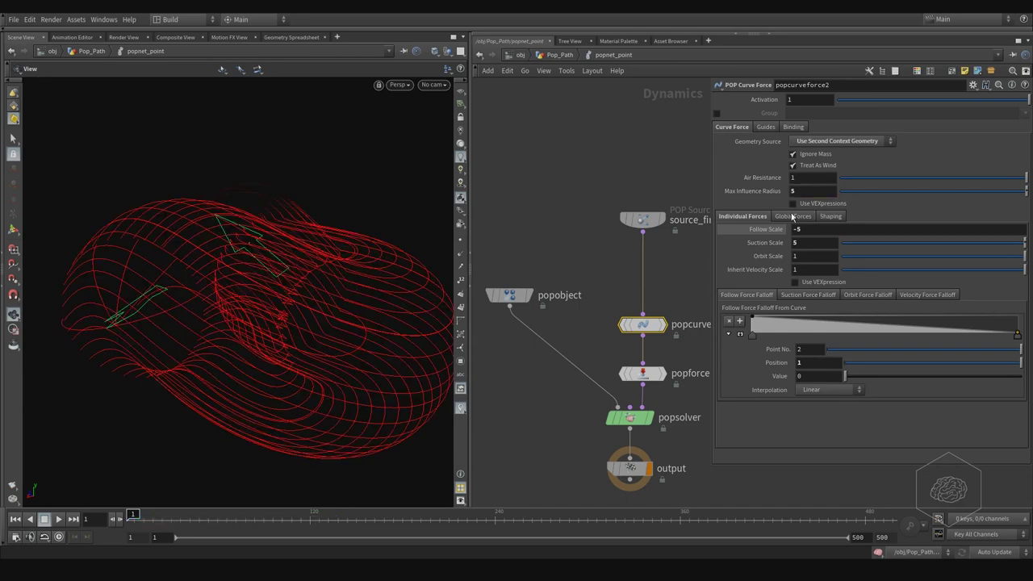
text(4)
key(Return)
drag(288, 240, 279, 286)
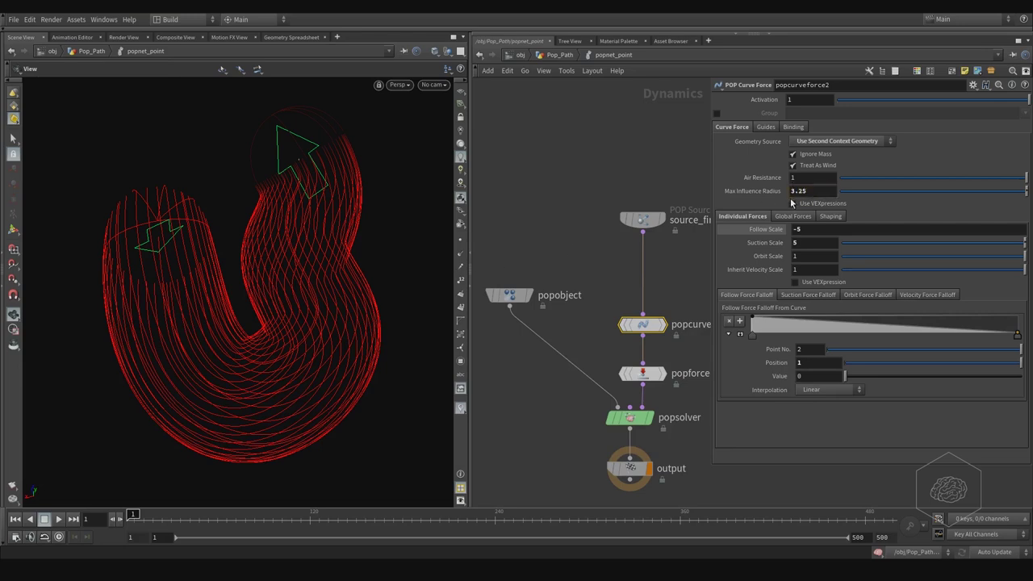
Set the Suction Scale to 16, play the simulation and scrub its early frames to check how tightly particles hug the curve
key(Return)
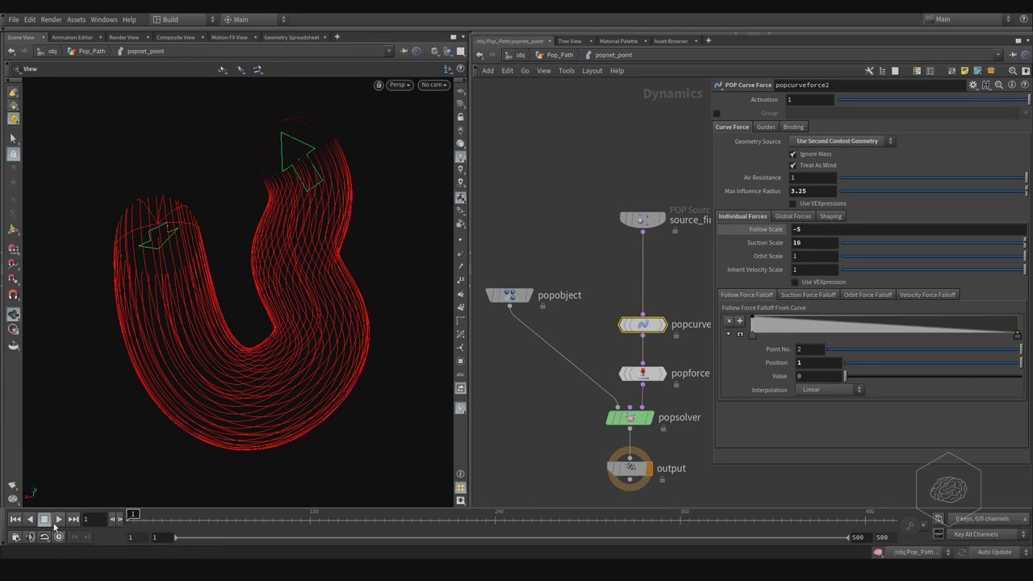
mouse_move(272, 215)
mouse_down()
mouse_move(342, 167)
mouse_move(262, 209)
mouse_up()
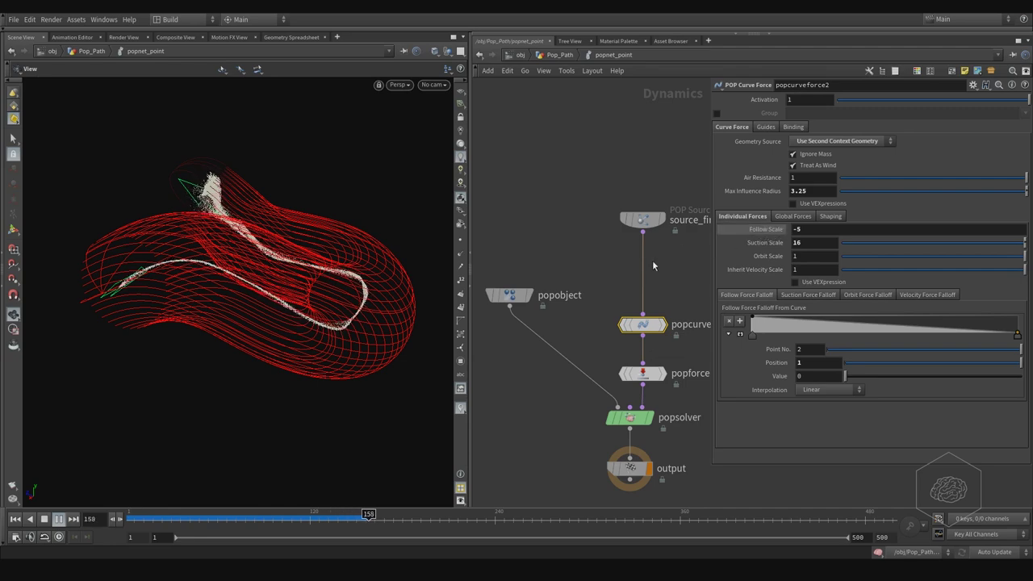
drag(244, 197, 222, 215)
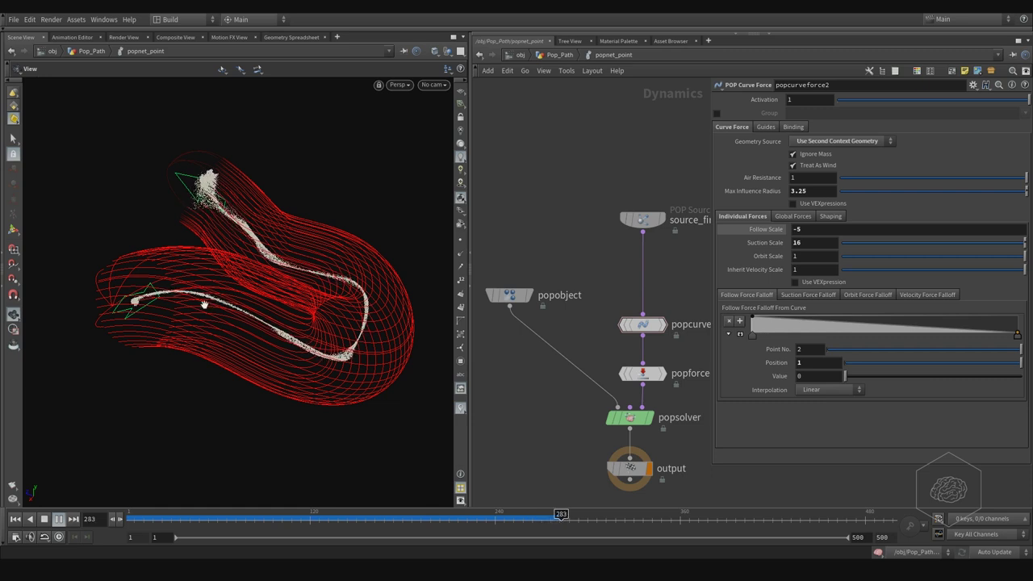
click(164, 514)
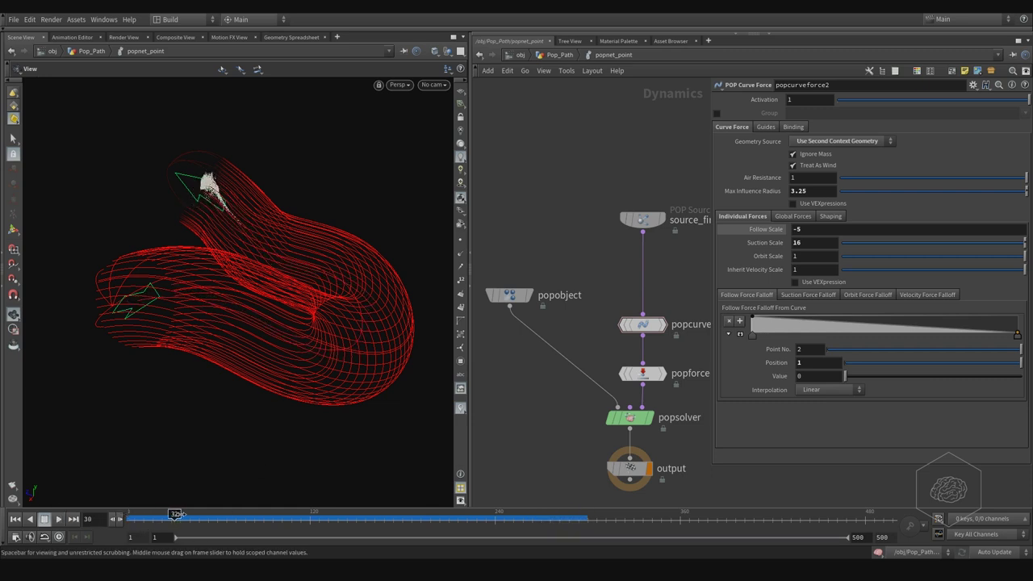
drag(237, 517, 216, 516)
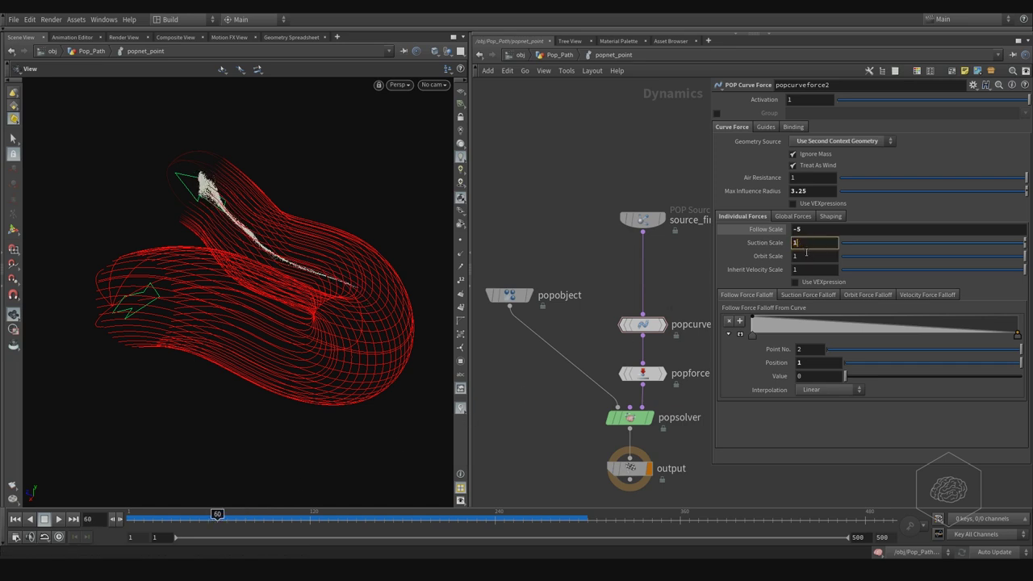
Set popcurveforce2's Suction Scale to 10 and its Orbit Scale to 5
key(Return)
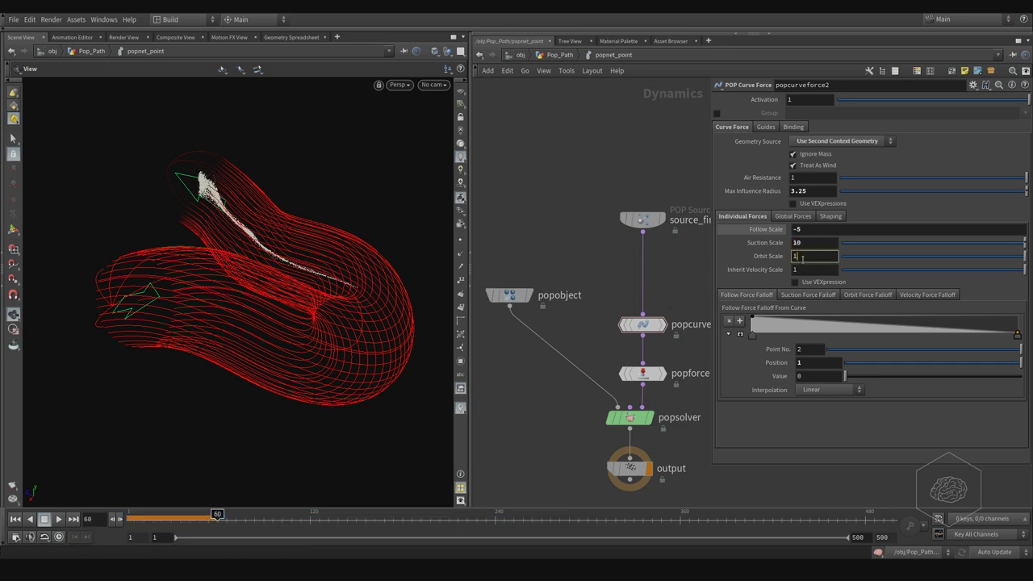
click(768, 243)
click(773, 232)
click(772, 232)
click(765, 232)
click(764, 245)
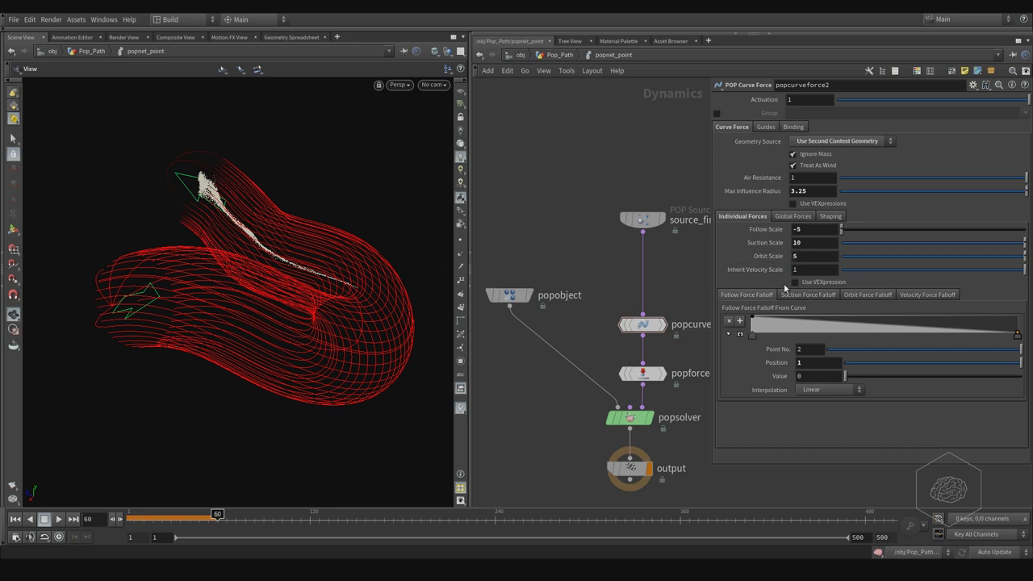
Replay the simulation from the start and examine up close how the particles orbit around the curve
drag(188, 519, 81, 517)
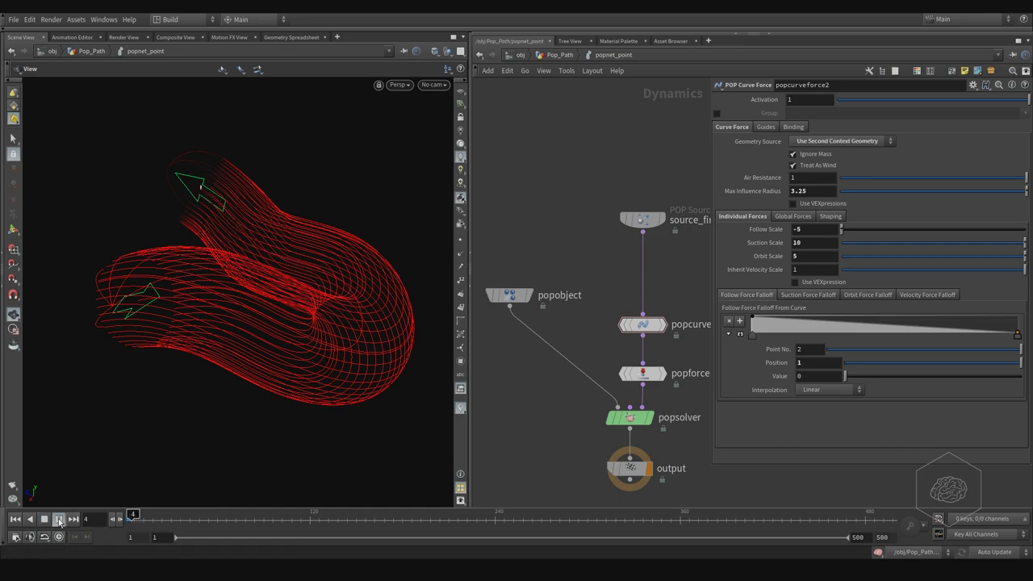
drag(320, 200, 291, 242)
drag(269, 266, 259, 265)
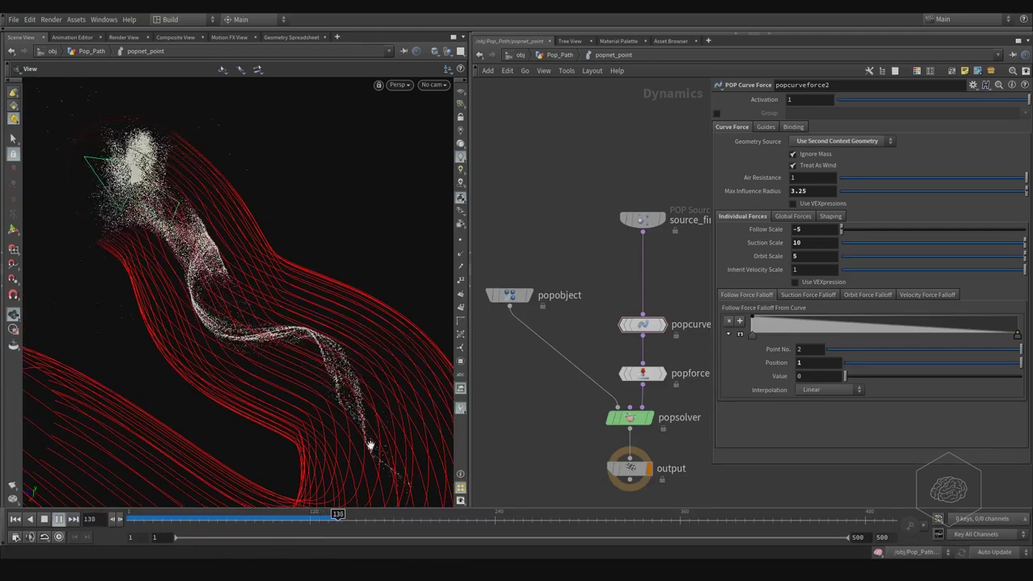
Set the Orbit Scale to -5 and replay the simulation from the start to check the reversed swirl
click(145, 513)
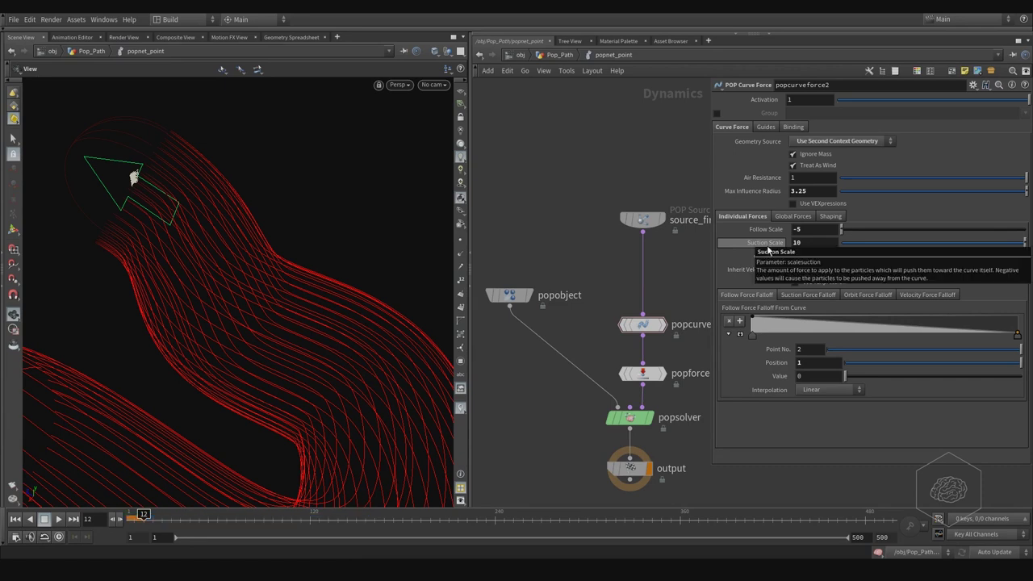
drag(139, 514, 108, 518)
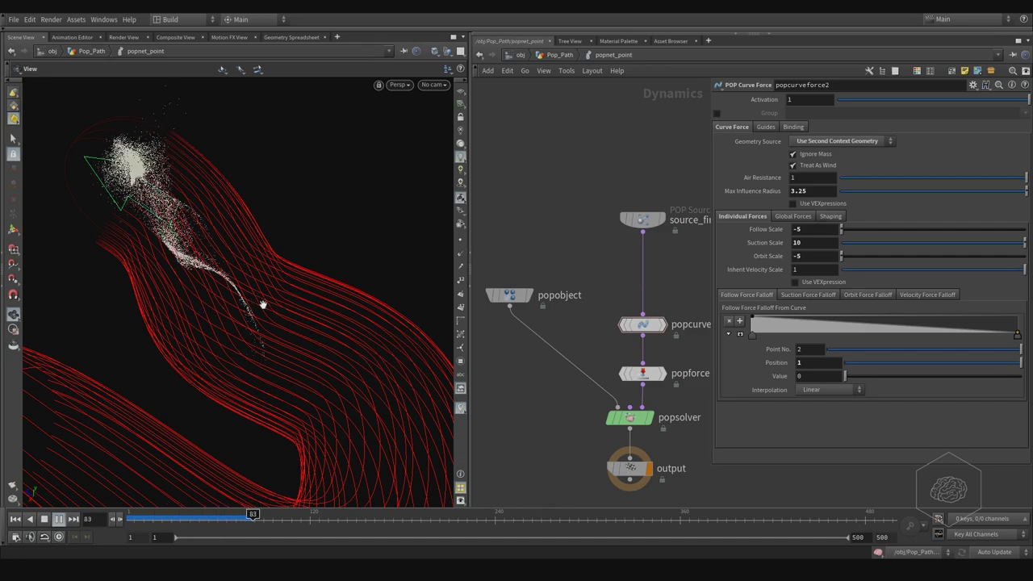
drag(346, 312, 295, 297)
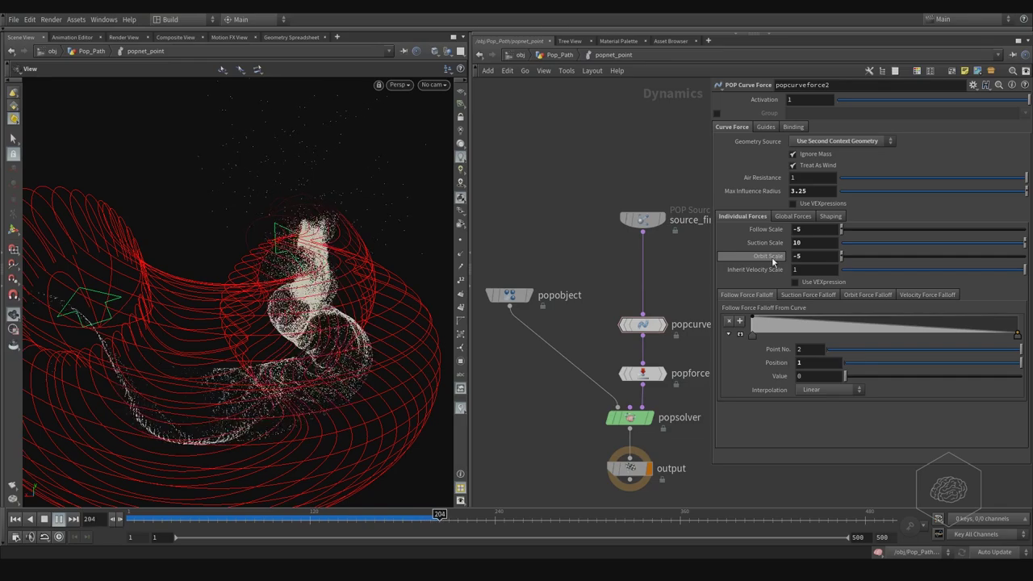
drag(237, 233, 280, 281)
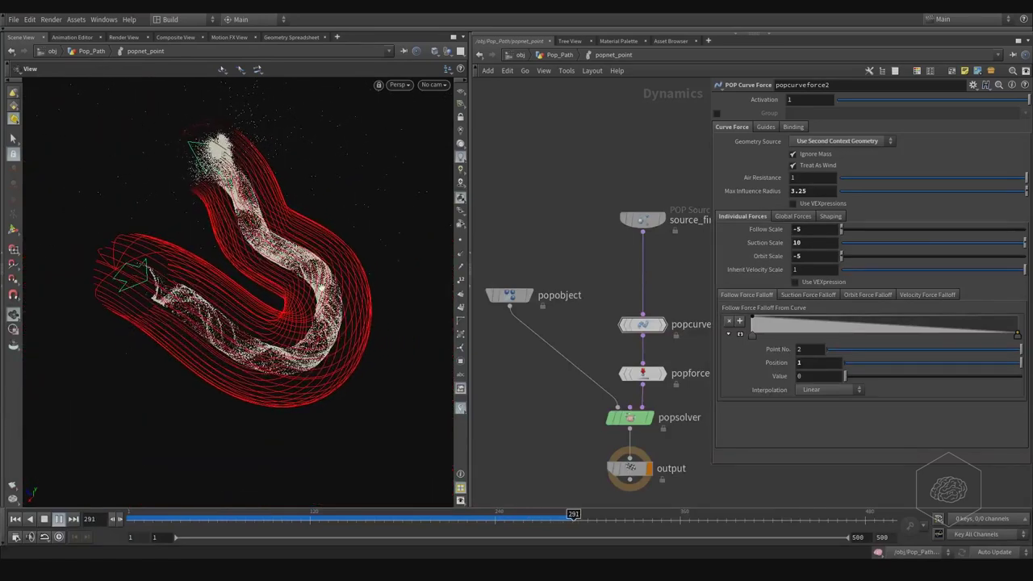
Scrub through the simulated frames and inspect the swirling particle stream from several angles
drag(168, 519, 134, 515)
mouse_move(228, 518)
mouse_down()
mouse_move(407, 524)
mouse_move(493, 552)
mouse_move(440, 552)
mouse_move(479, 549)
mouse_move(494, 518)
mouse_move(249, 510)
mouse_move(387, 521)
mouse_move(495, 548)
mouse_move(557, 524)
mouse_move(327, 518)
mouse_up()
drag(212, 511, 137, 500)
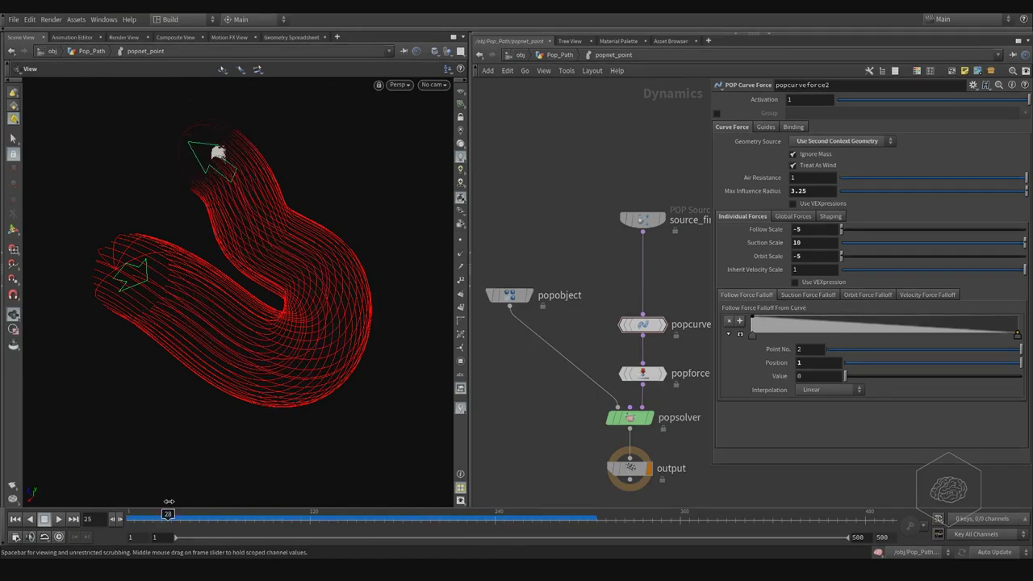
drag(237, 233, 223, 202)
drag(149, 237, 313, 253)
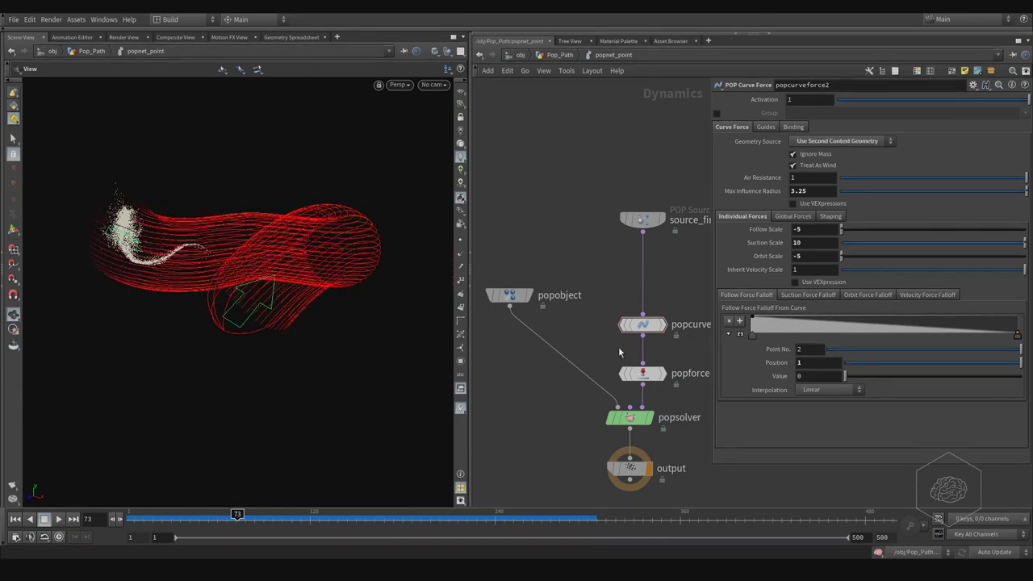
Check popforce1's noise parameters, return to popcurveforce2 and set its Air Resistance to 1.25
click(646, 374)
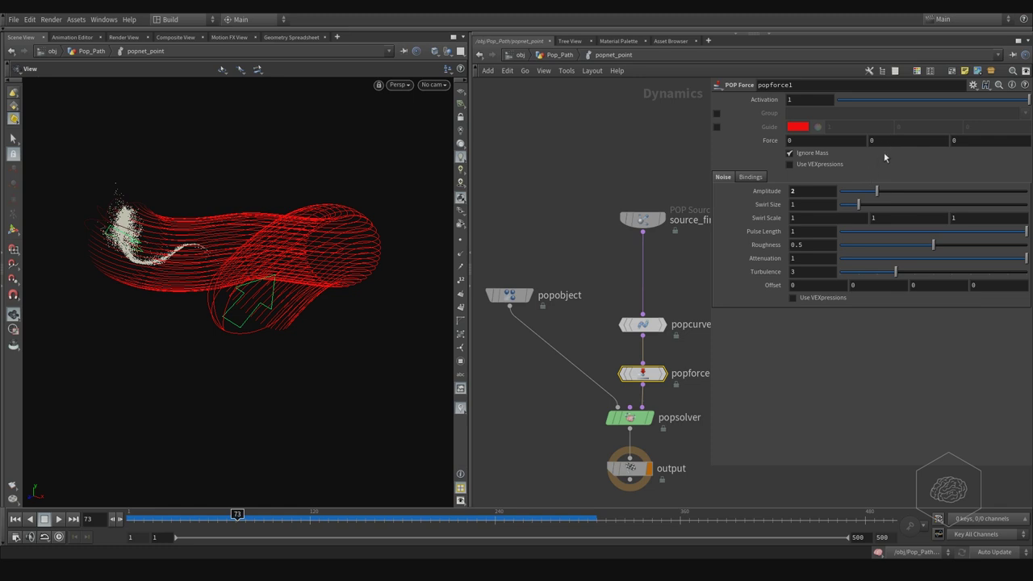
middle_drag(583, 308, 569, 308)
drag(582, 292, 664, 346)
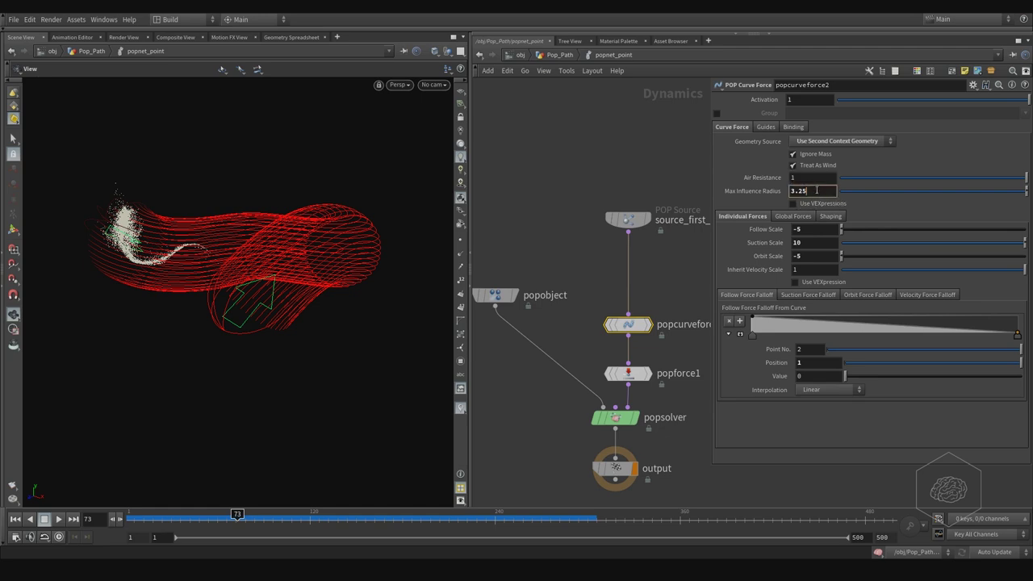
key(Return)
Replay the simulation from the first frame and examine the effect of the Air Resistance along the whole curve
drag(150, 521, 125, 521)
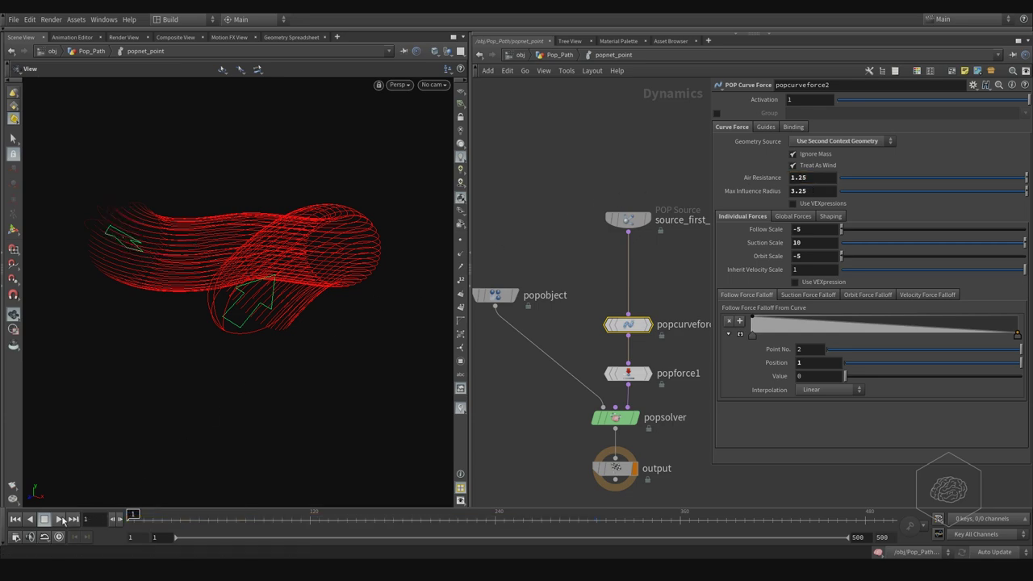
drag(307, 192, 221, 205)
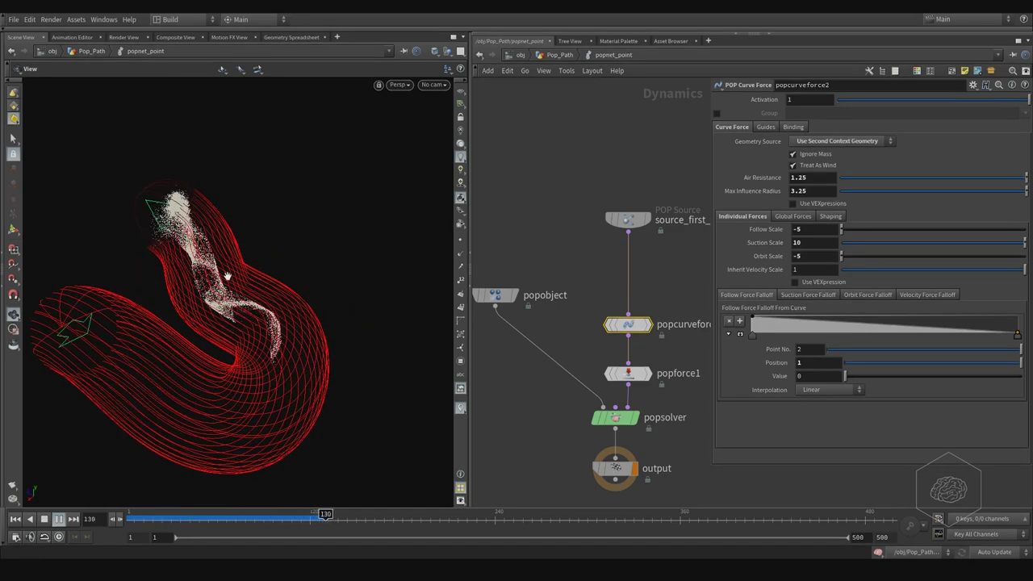
middle_drag(290, 247, 328, 224)
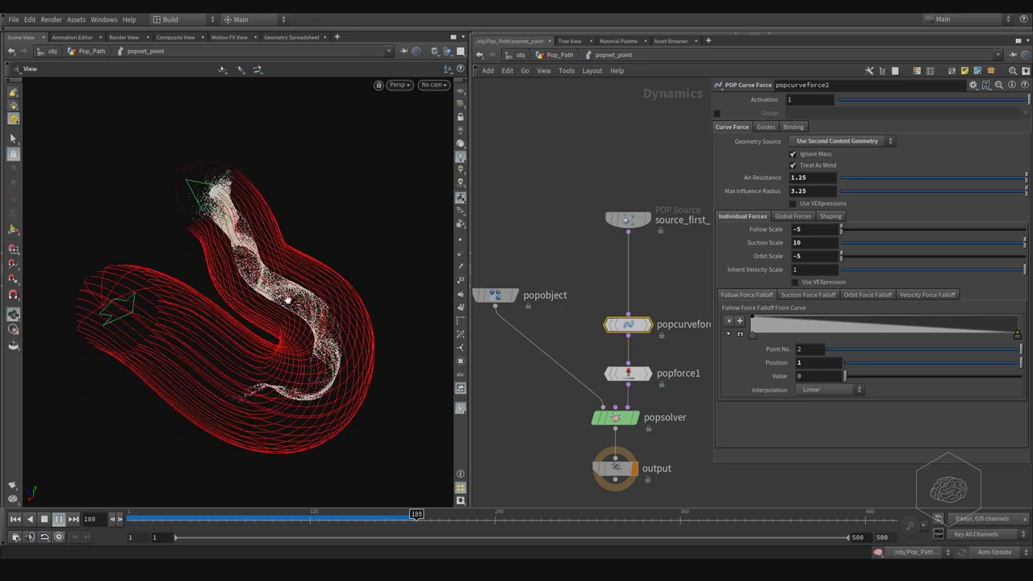
drag(282, 385, 290, 274)
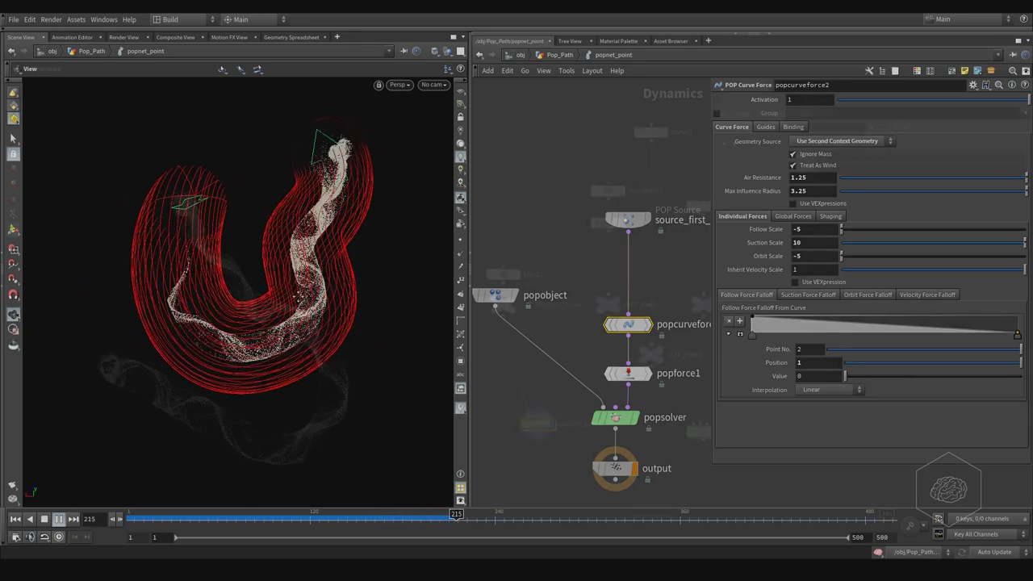